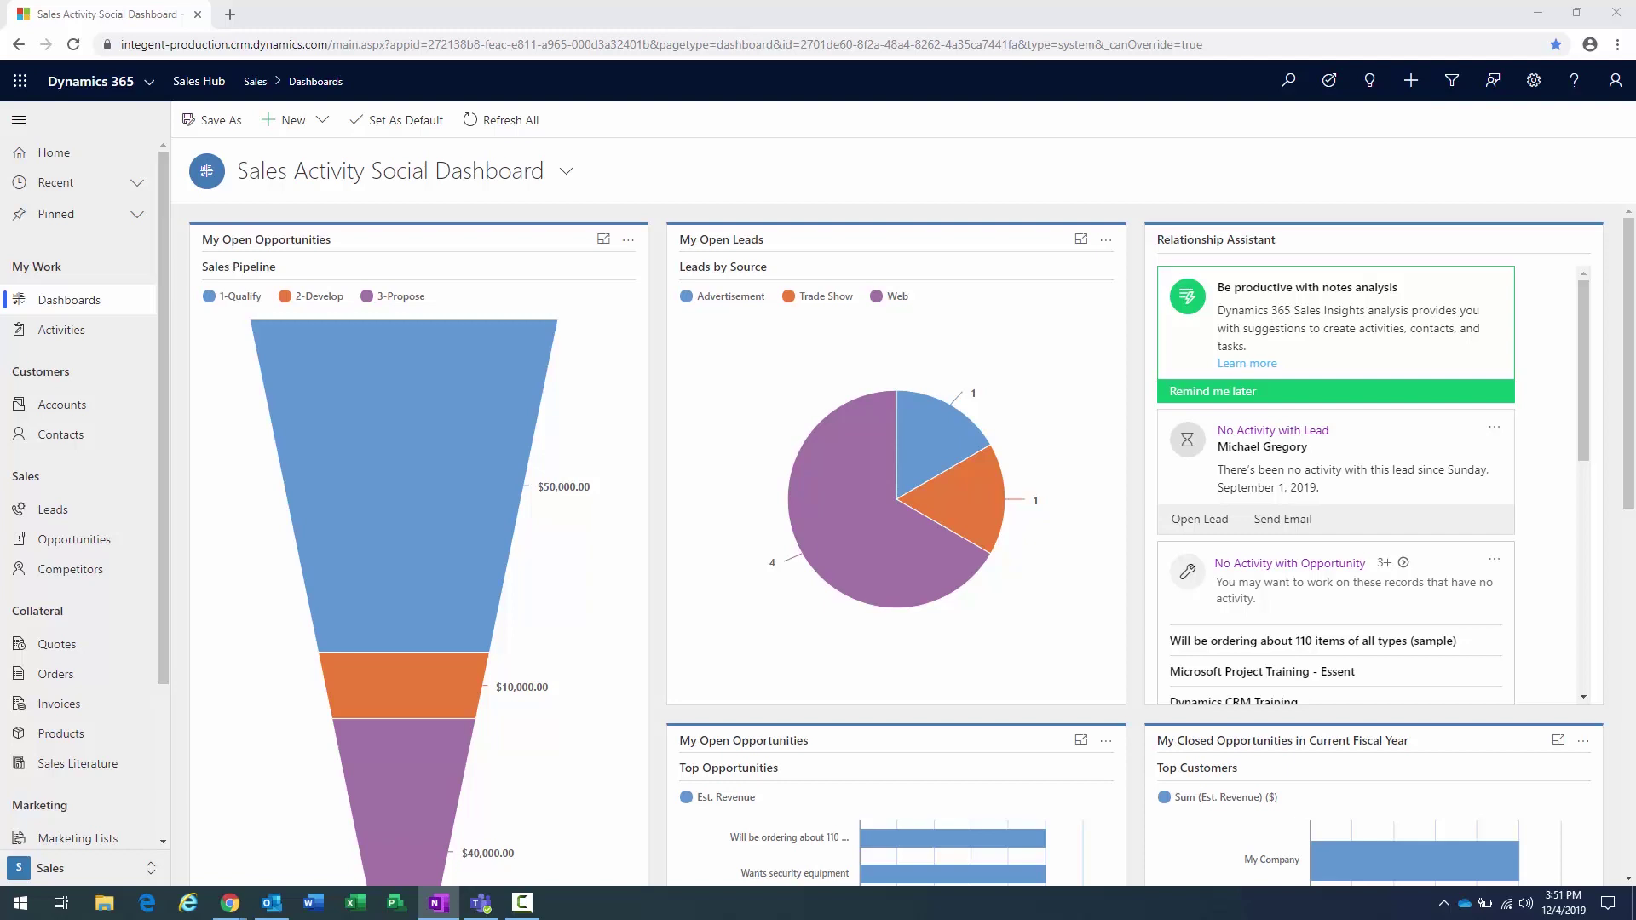
# Step: Show Leads, browse the System Views list, and keep the My Open Leads view
pyautogui.click(53, 510)
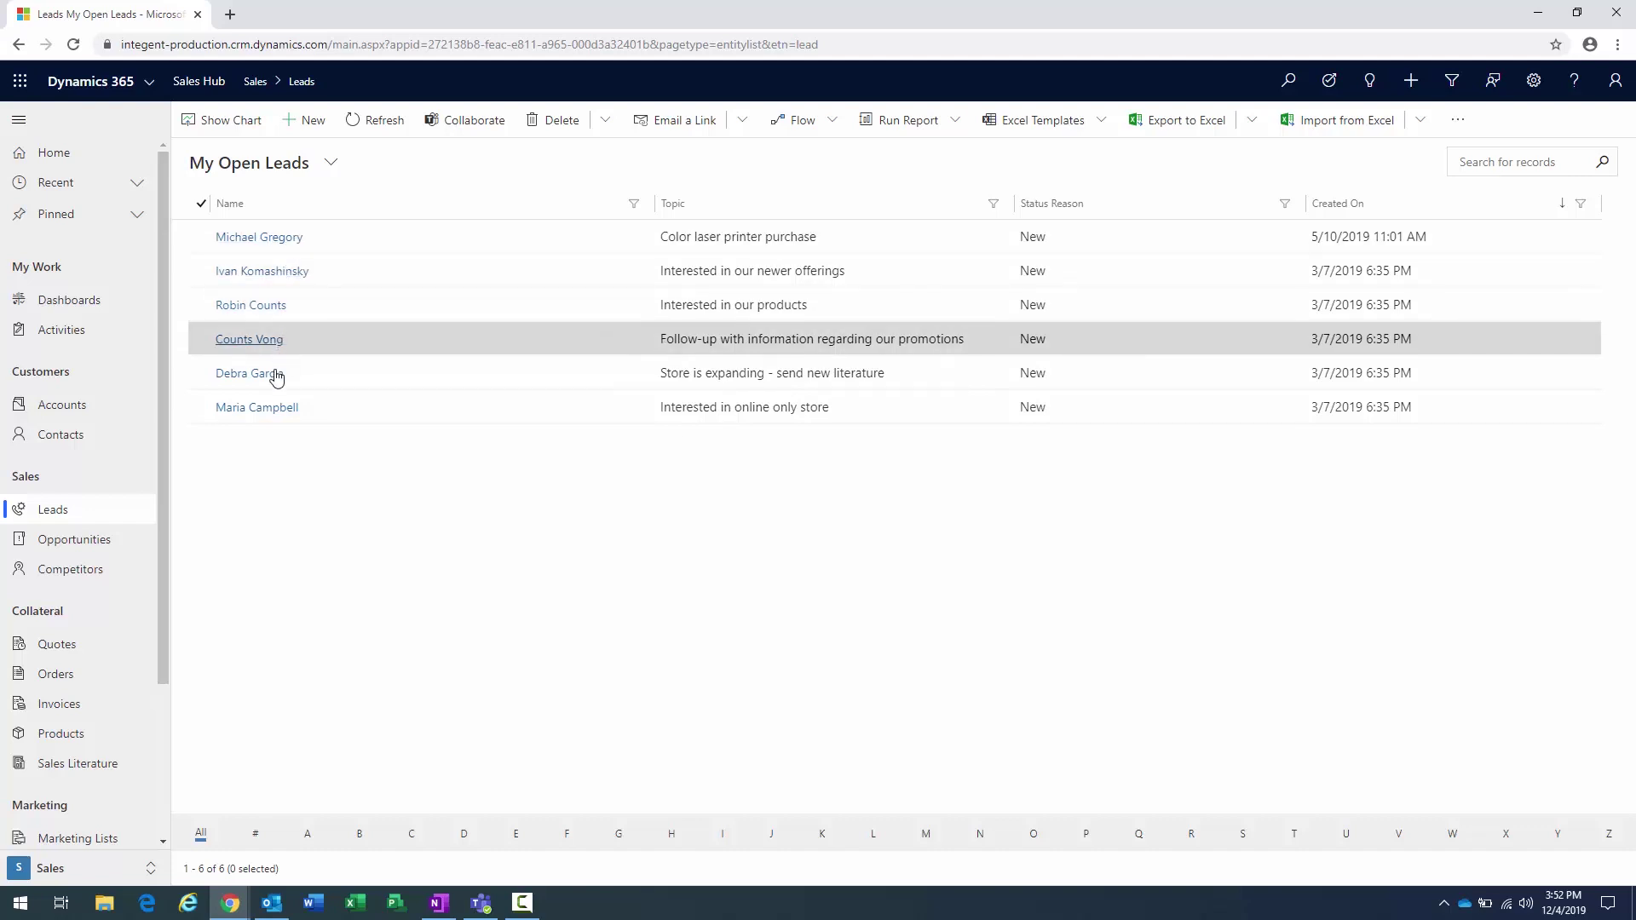
pyautogui.click(329, 165)
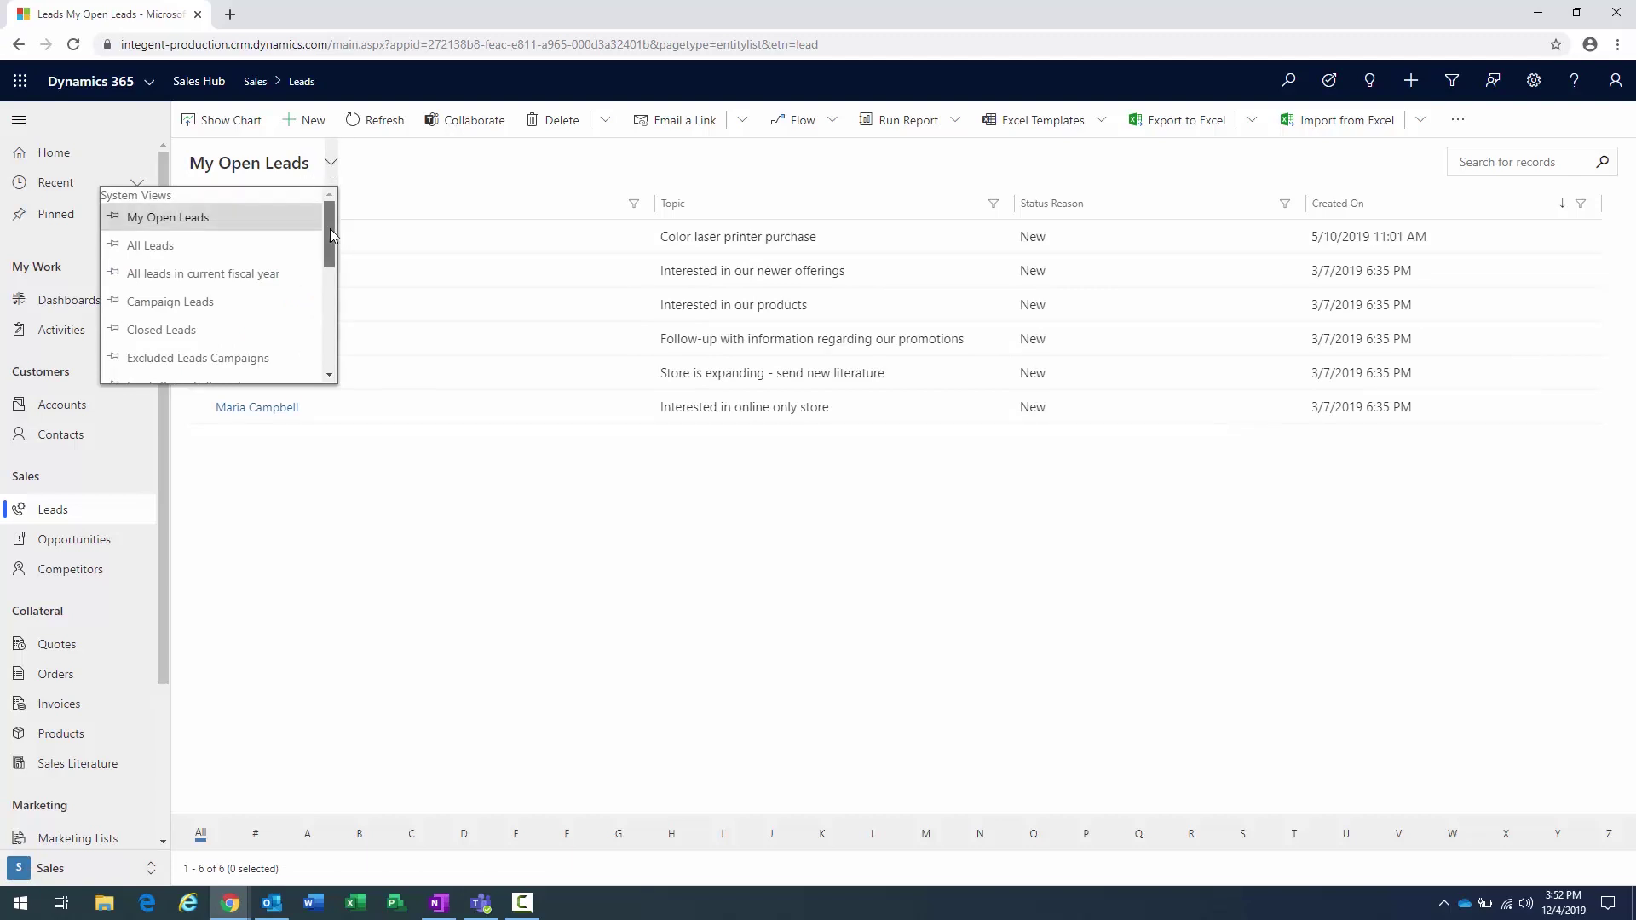
pyautogui.moveTo(330, 229); pyautogui.dragTo(329, 242)
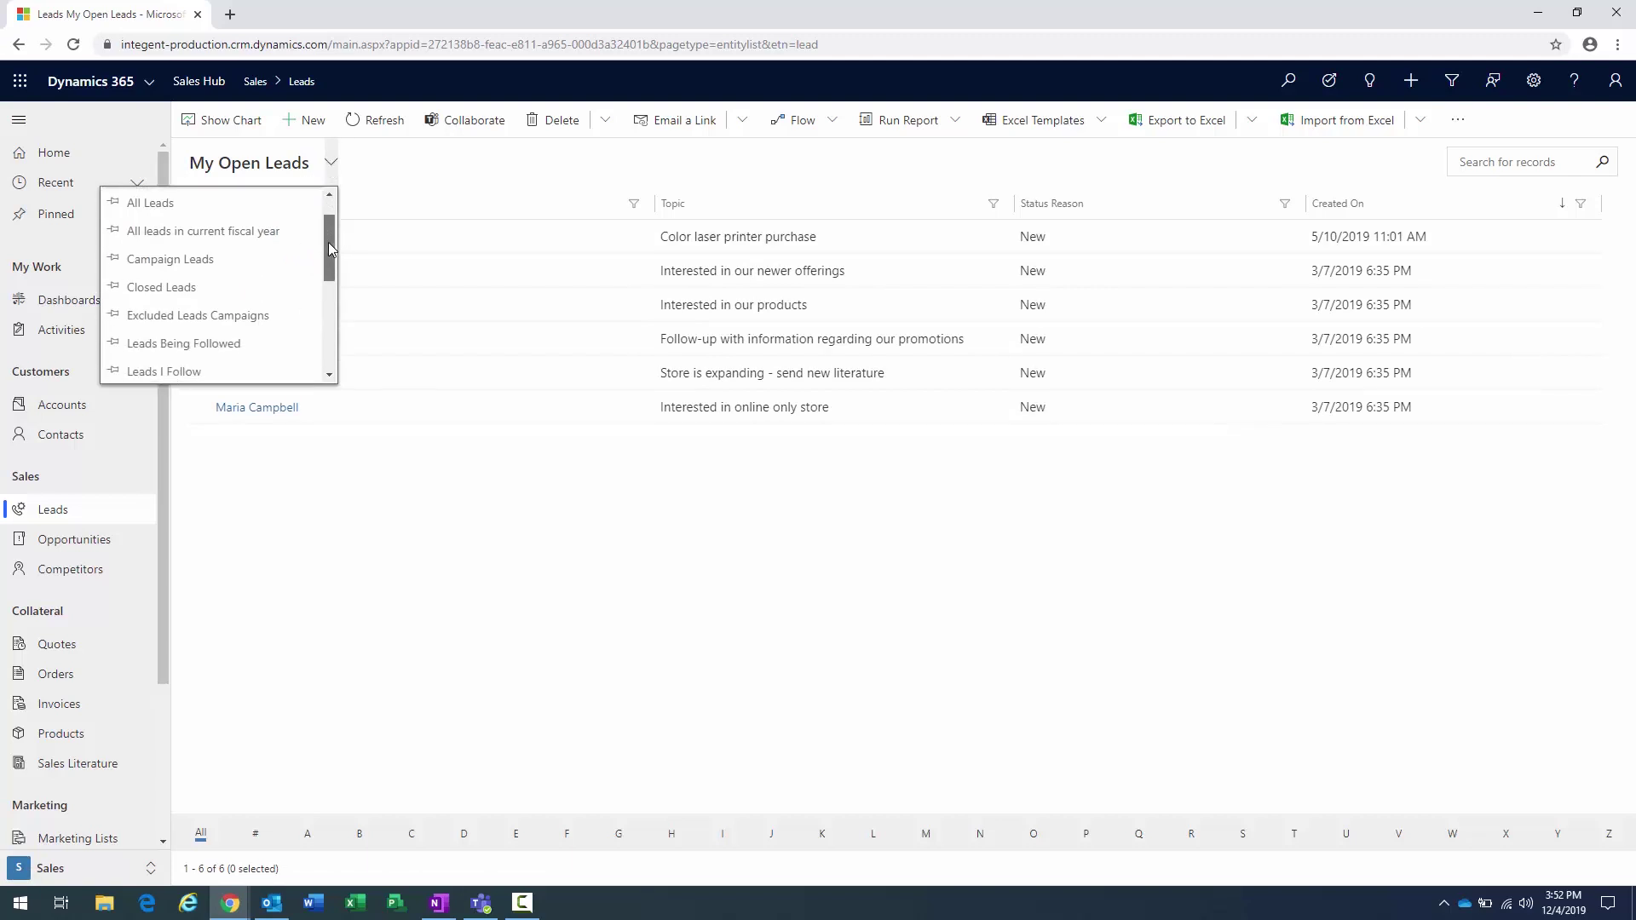
pyautogui.moveTo(329, 242)
pyautogui.mouseDown()
pyautogui.moveTo(326, 305)
pyautogui.moveTo(325, 228)
pyautogui.mouseUp()
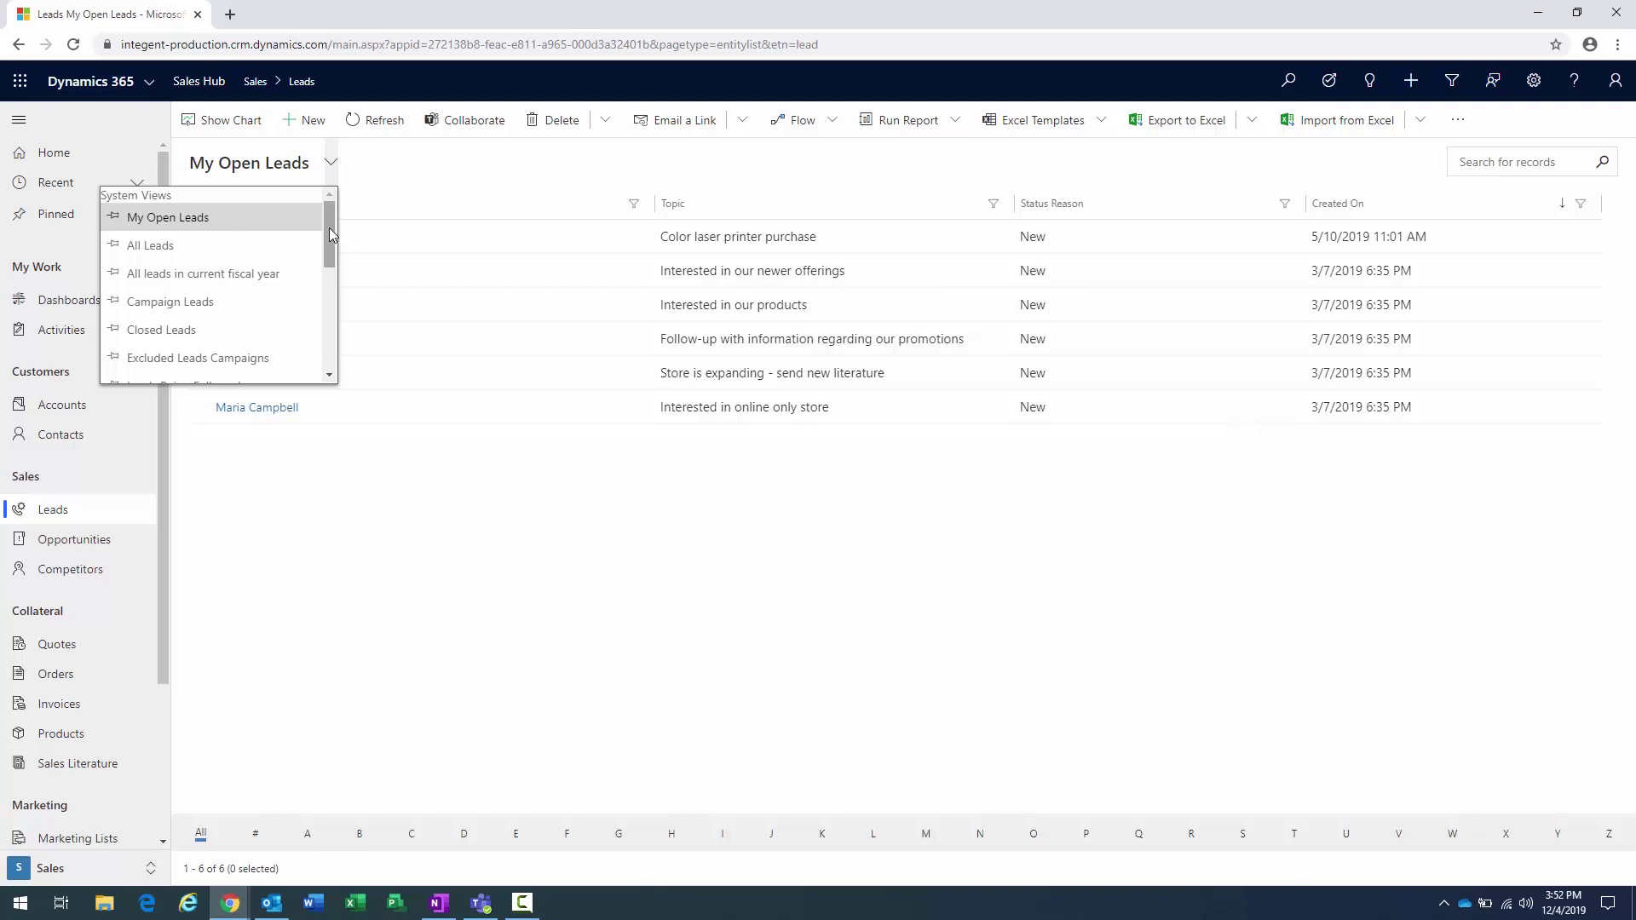
pyautogui.moveTo(329, 228); pyautogui.dragTo(324, 279)
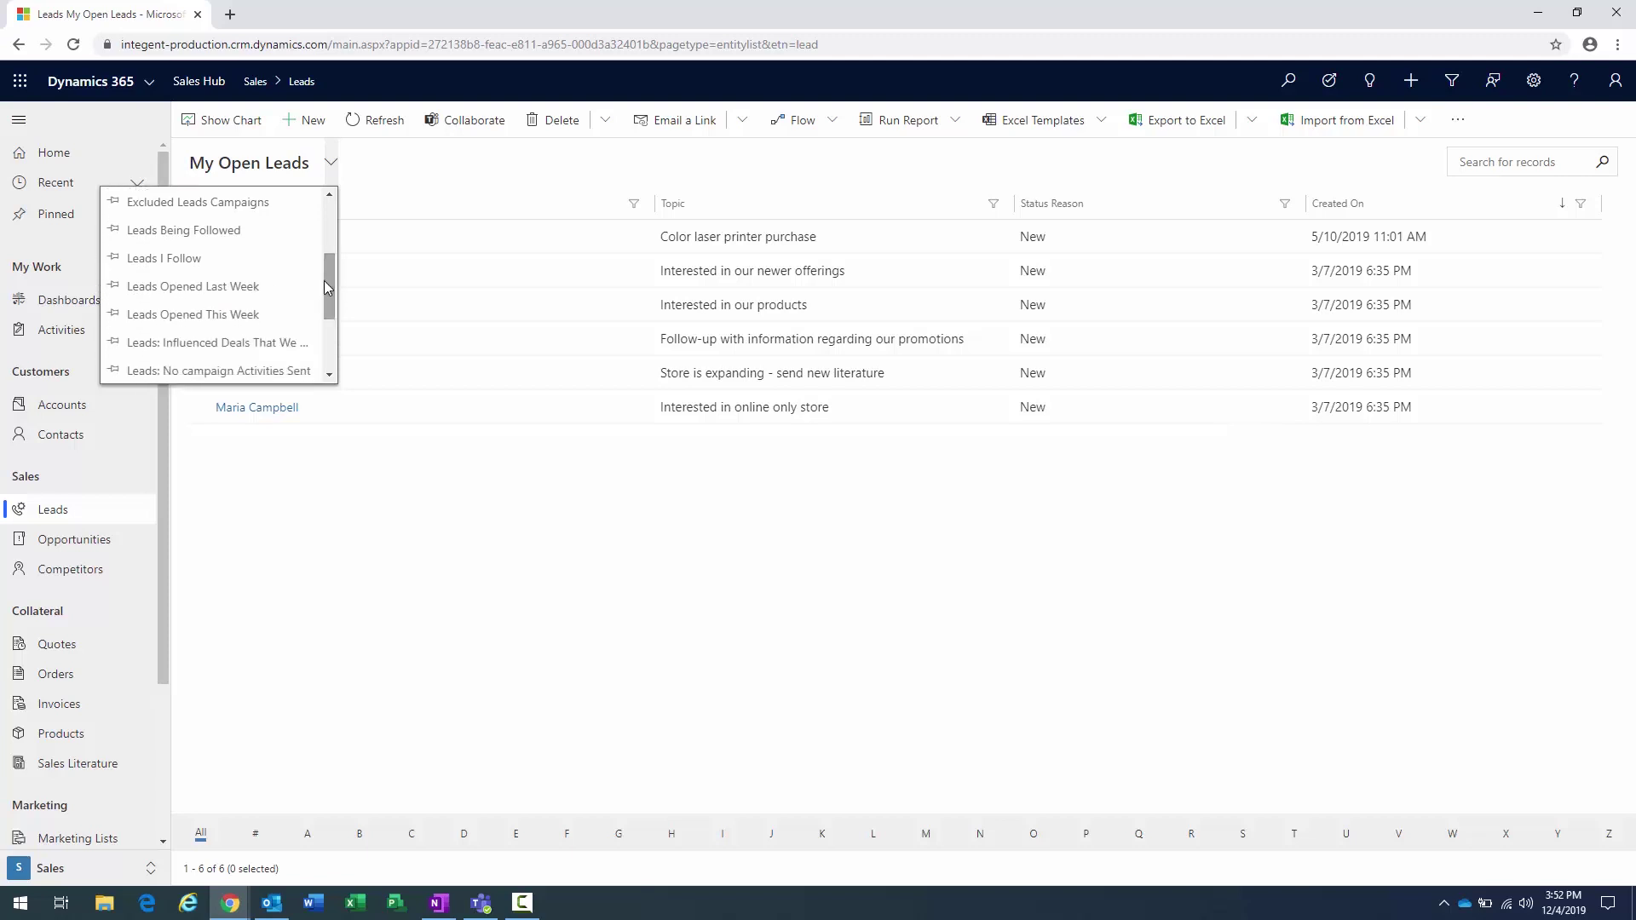
pyautogui.click(464, 529)
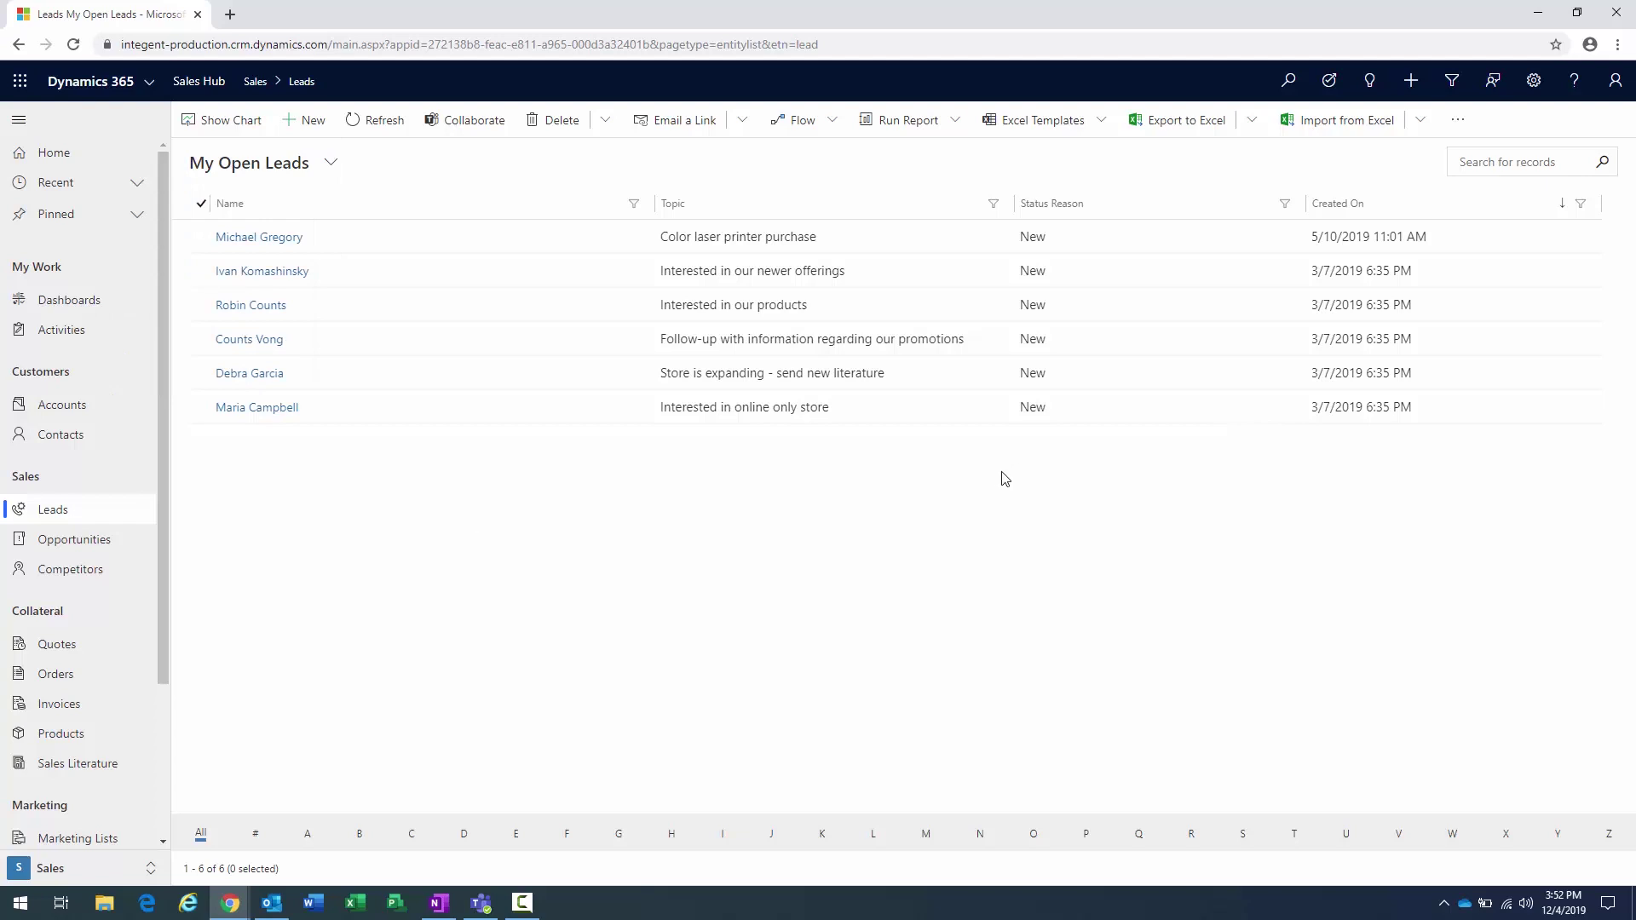
pyautogui.hotkey('alt', 'Tab')
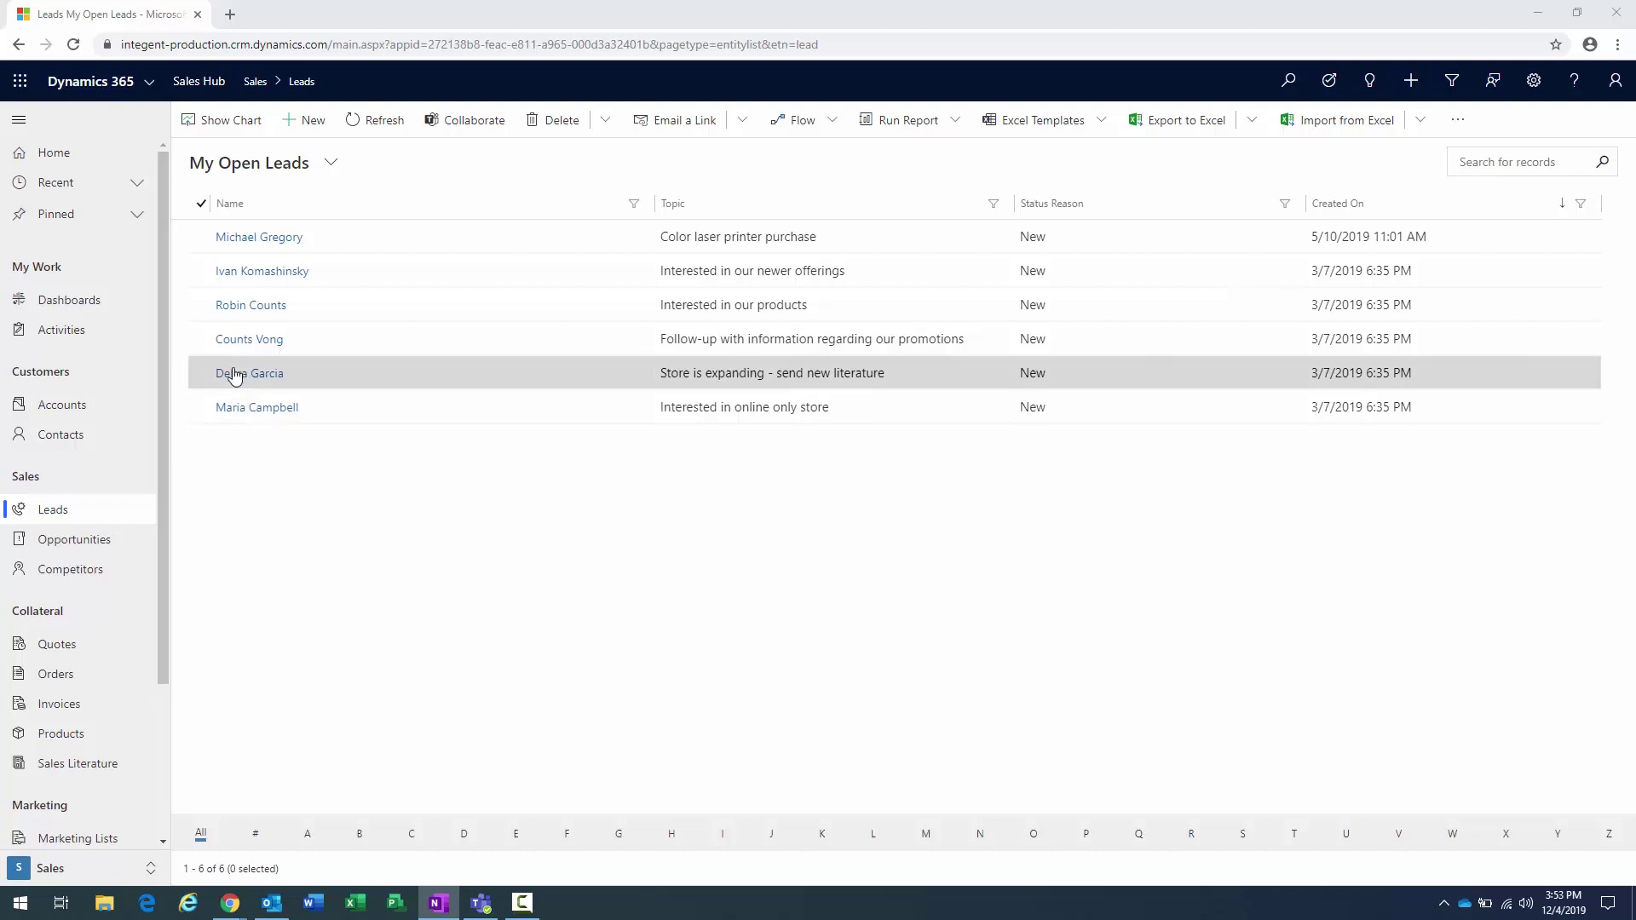
# Step: Open the 'Interested in our products' lead and review its Qualify stage fields
pyautogui.click(245, 306)
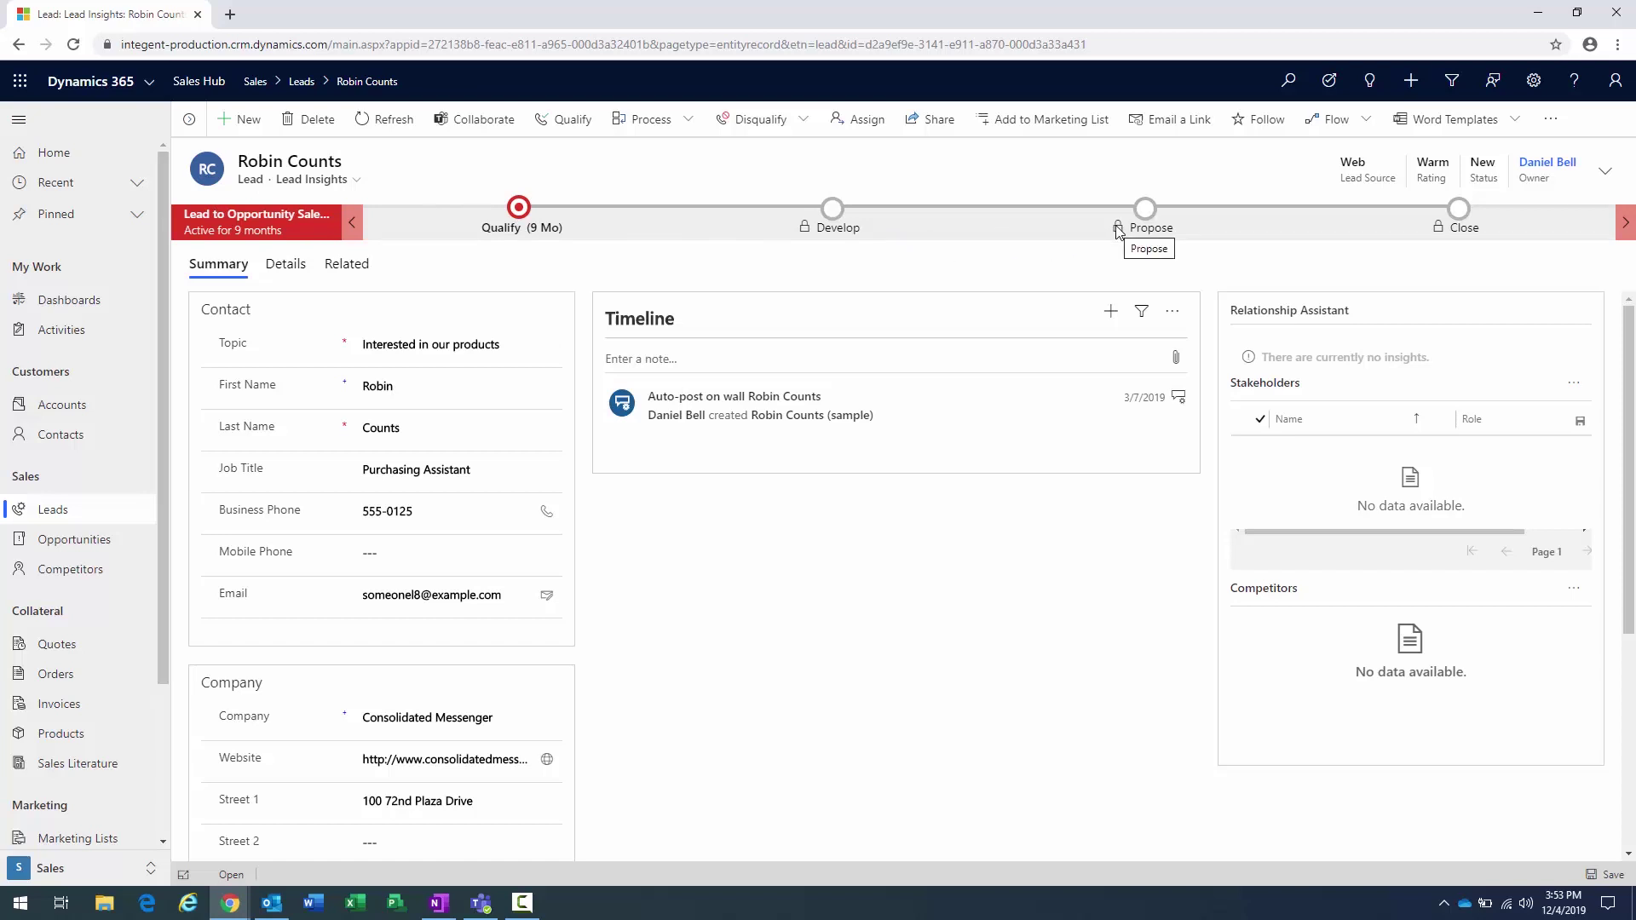
pyautogui.click(517, 212)
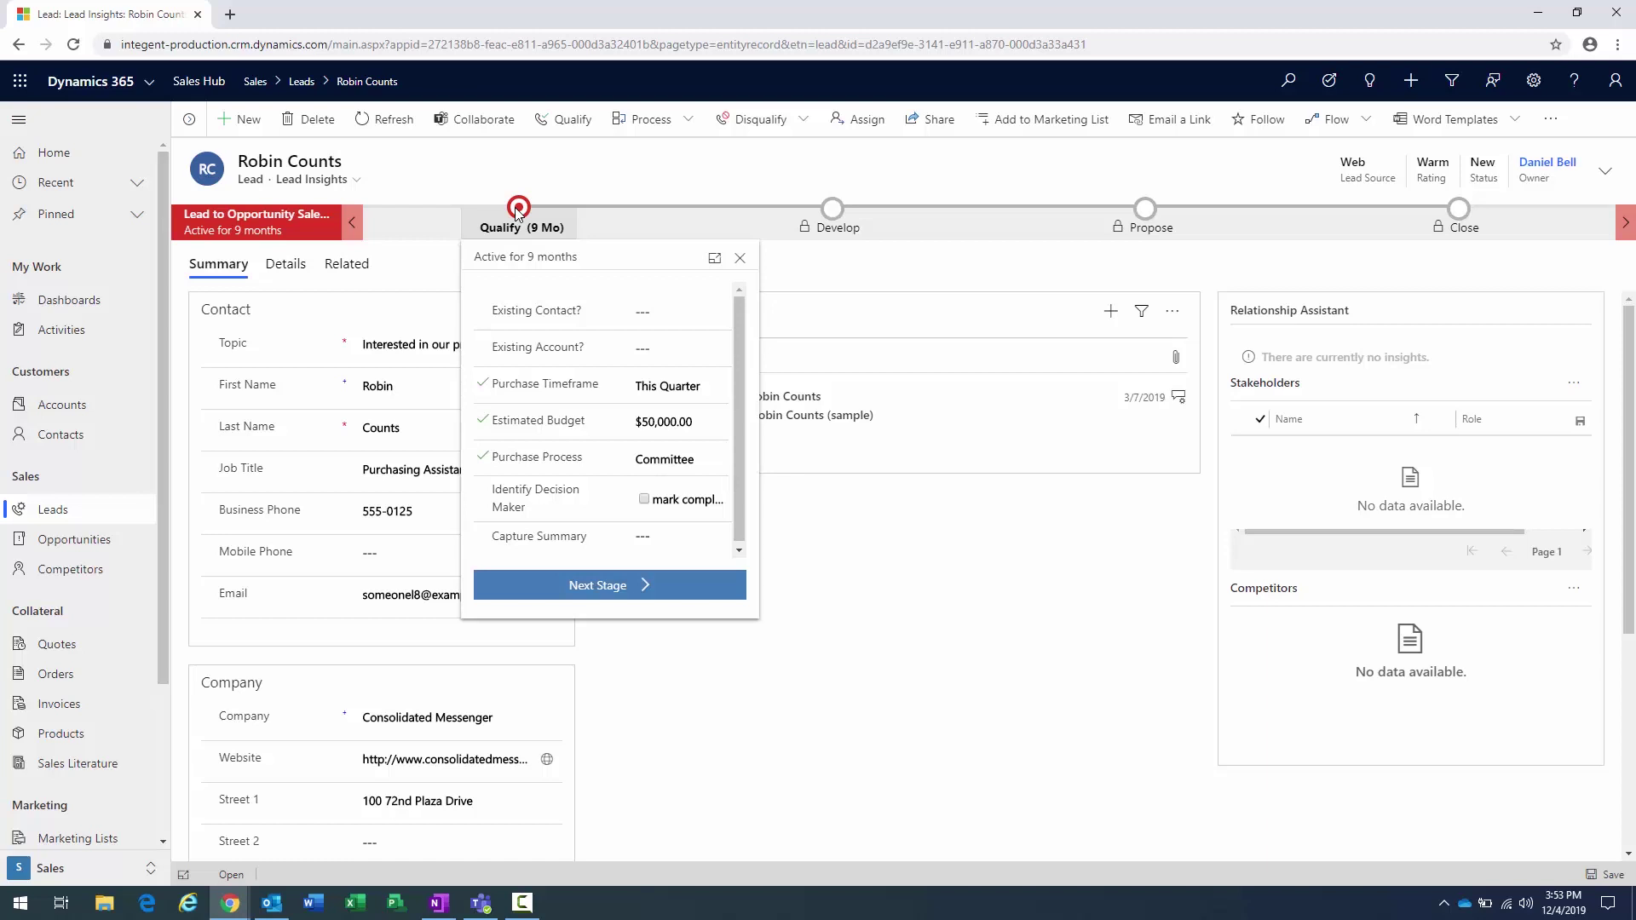
pyautogui.click(739, 258)
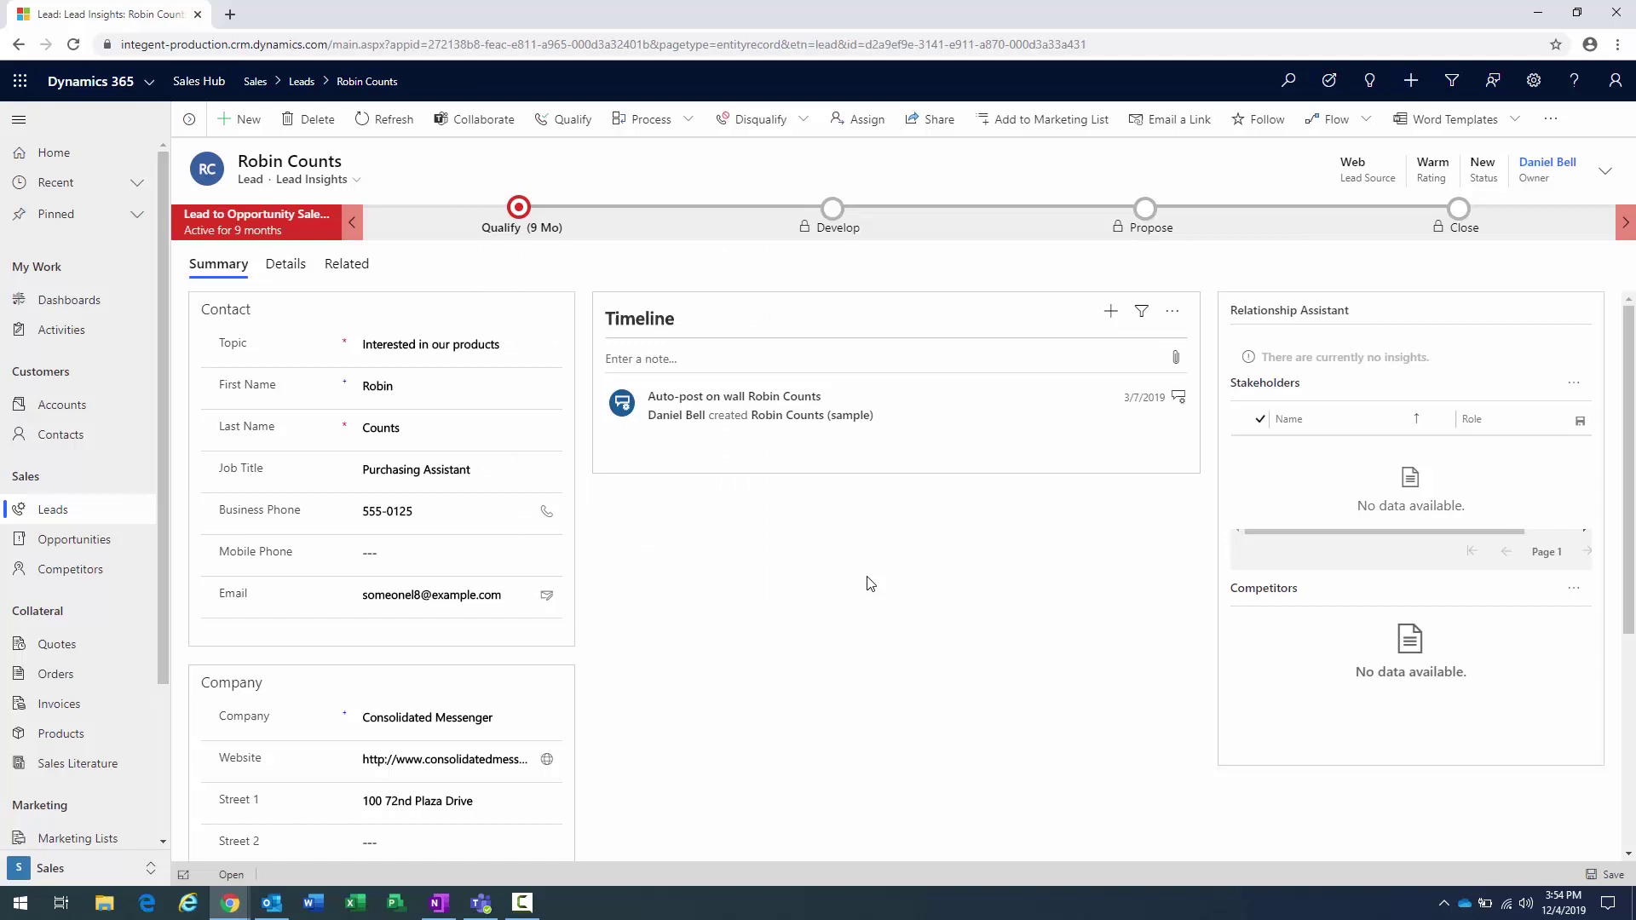
pyautogui.press('F10')
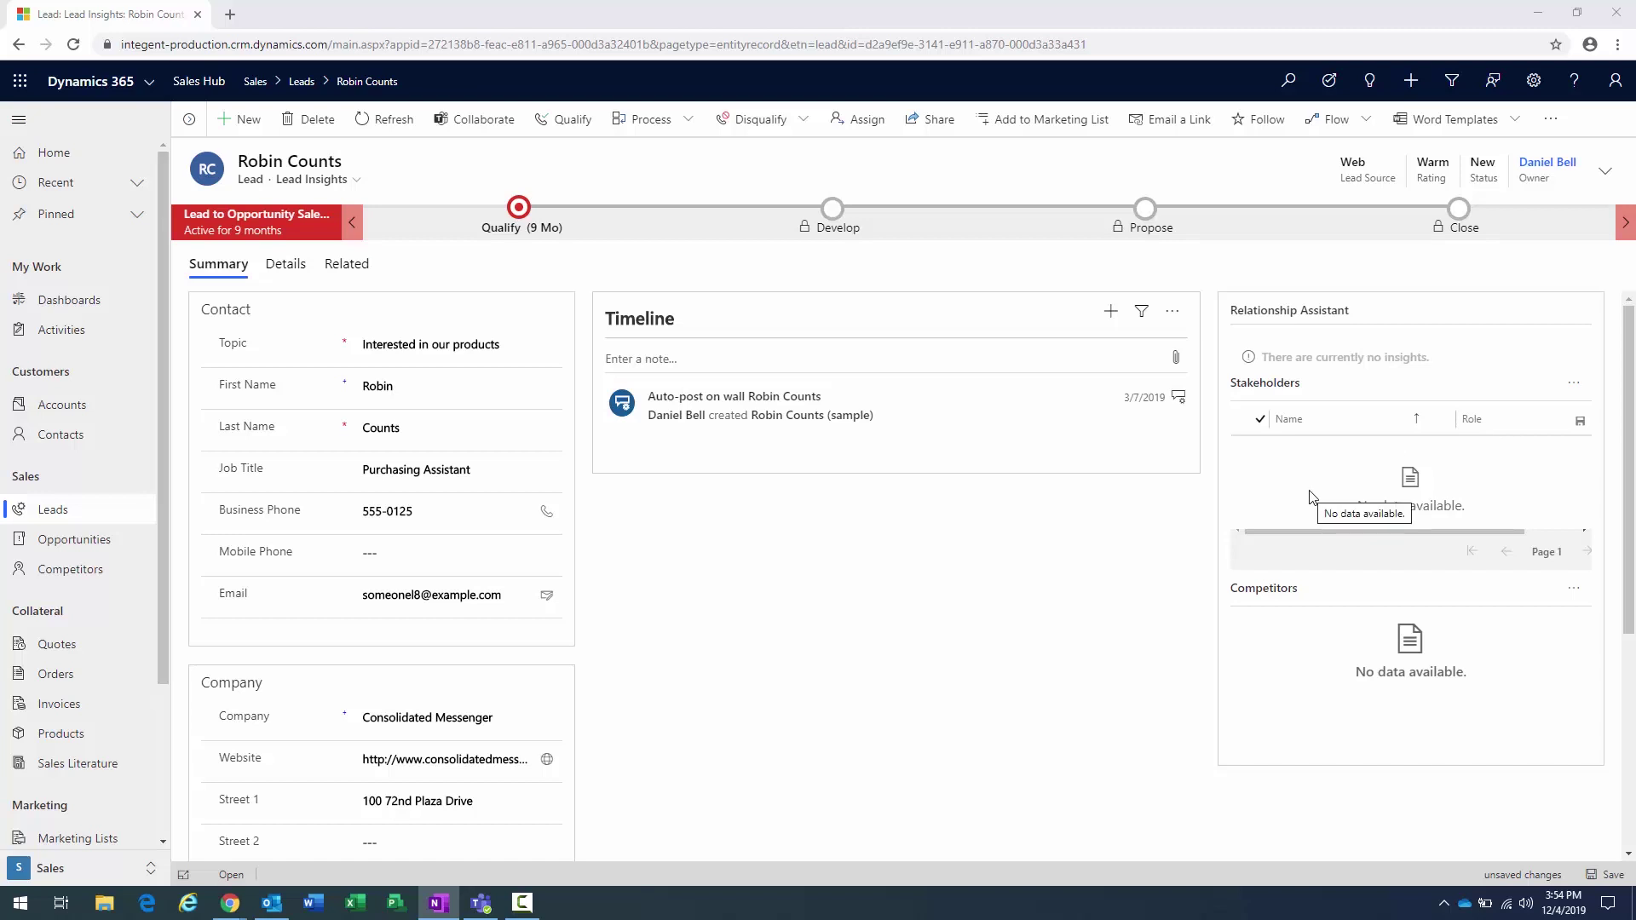
# Step: Save a phone call titled 'Initial phone call', due 12/5/2019 at 10:00 AM, to the timeline
pyautogui.click(1112, 320)
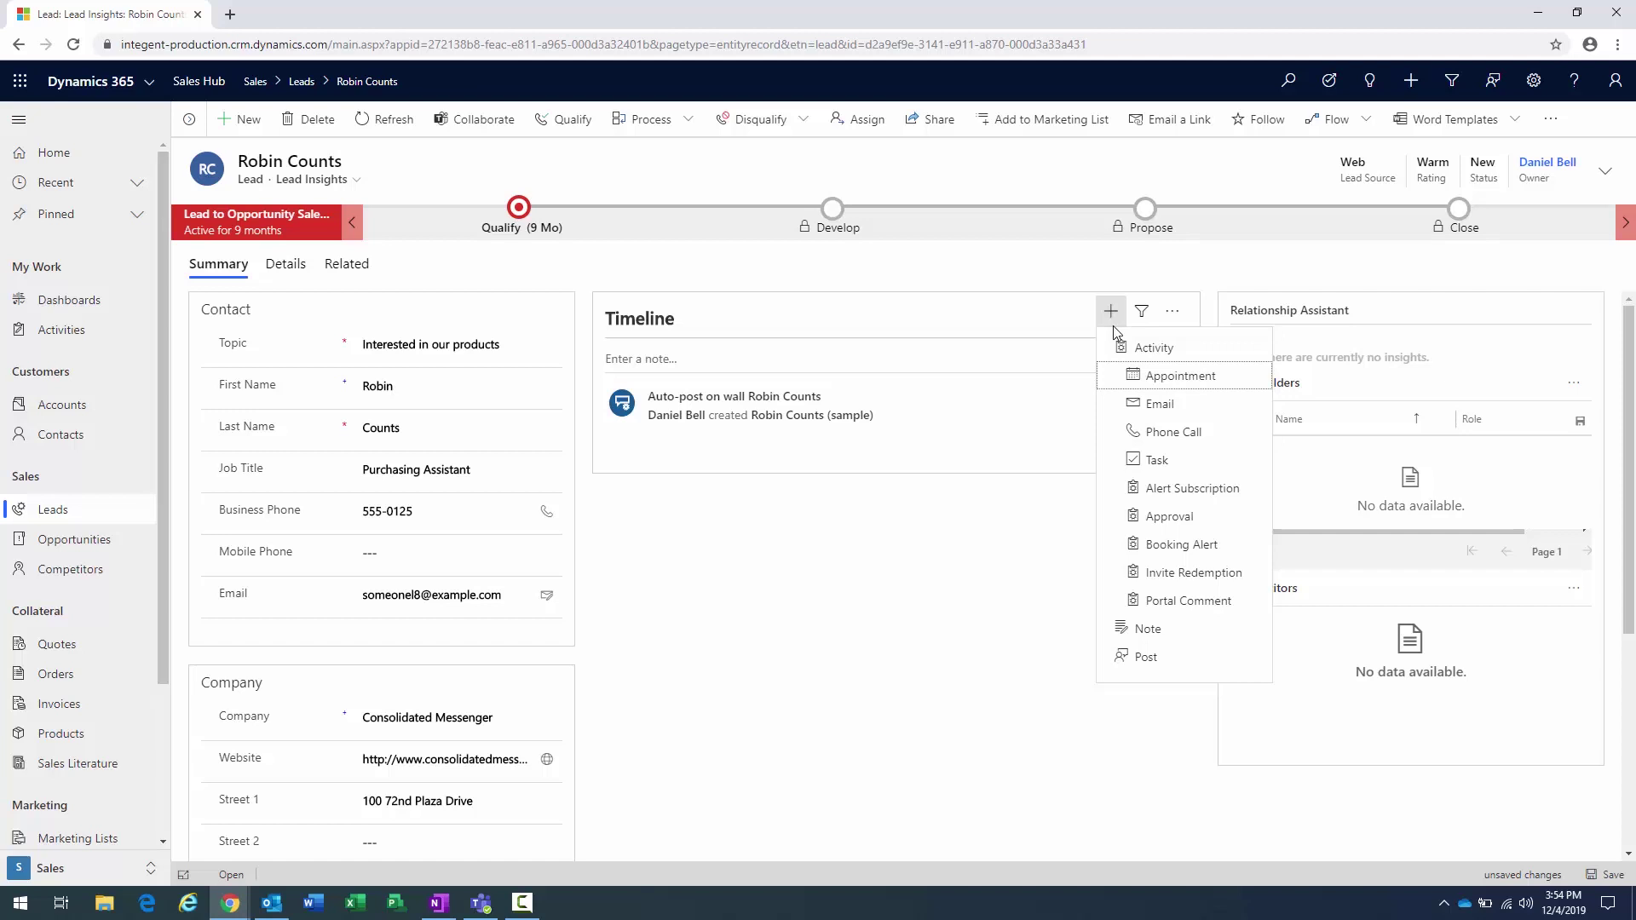
pyautogui.click(1166, 433)
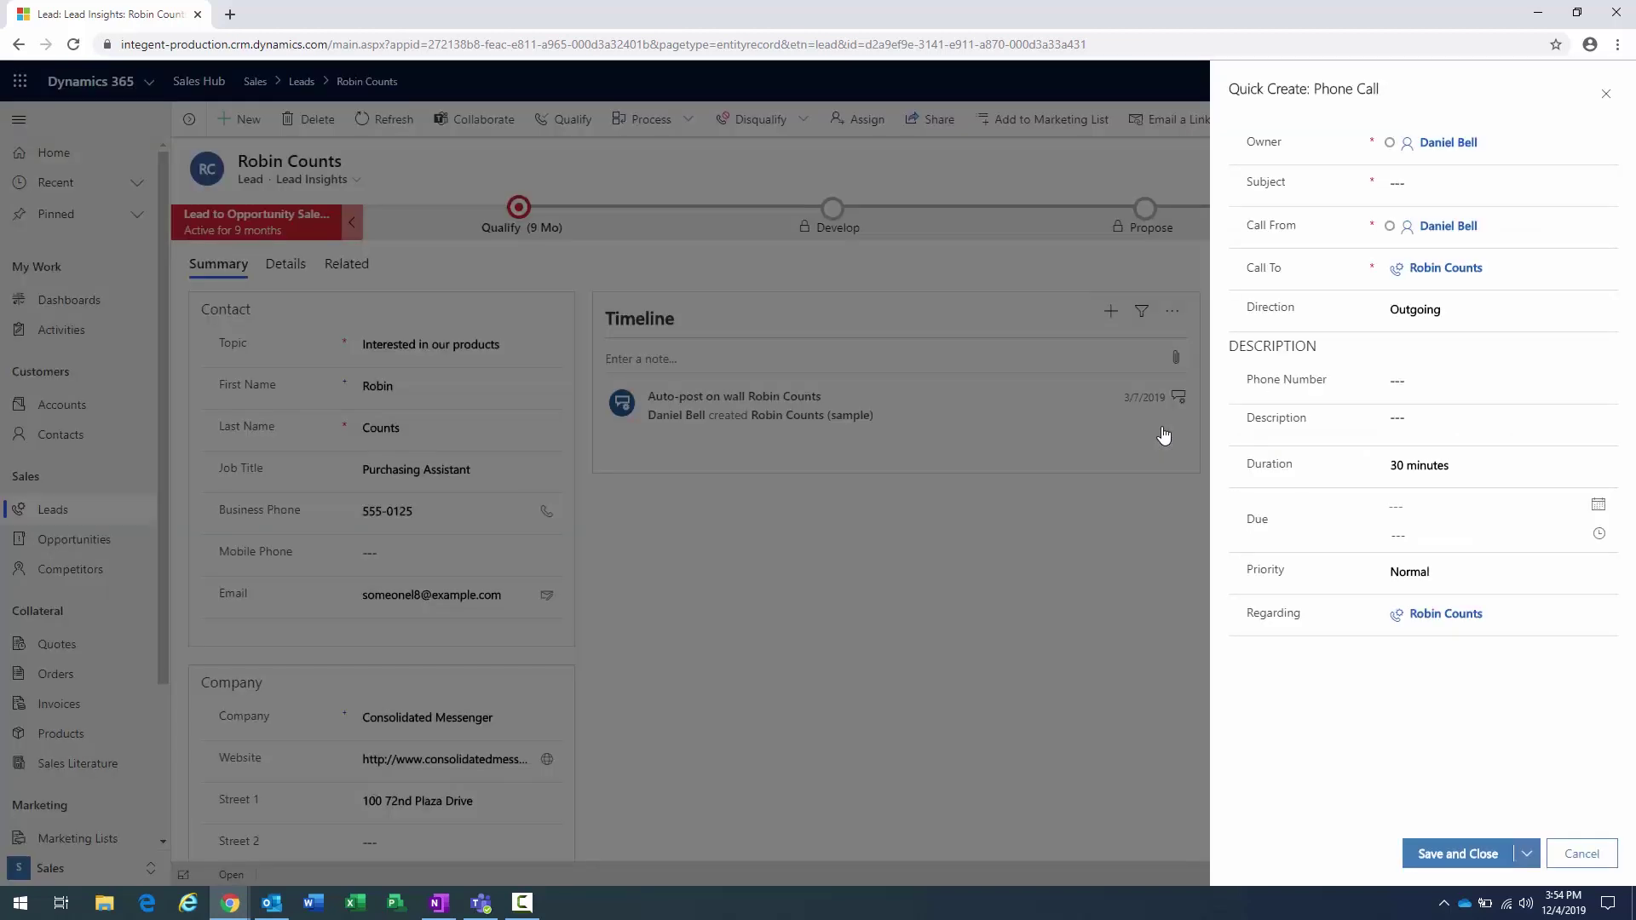
pyautogui.click(1483, 182)
pyautogui.write('Initial phone call')
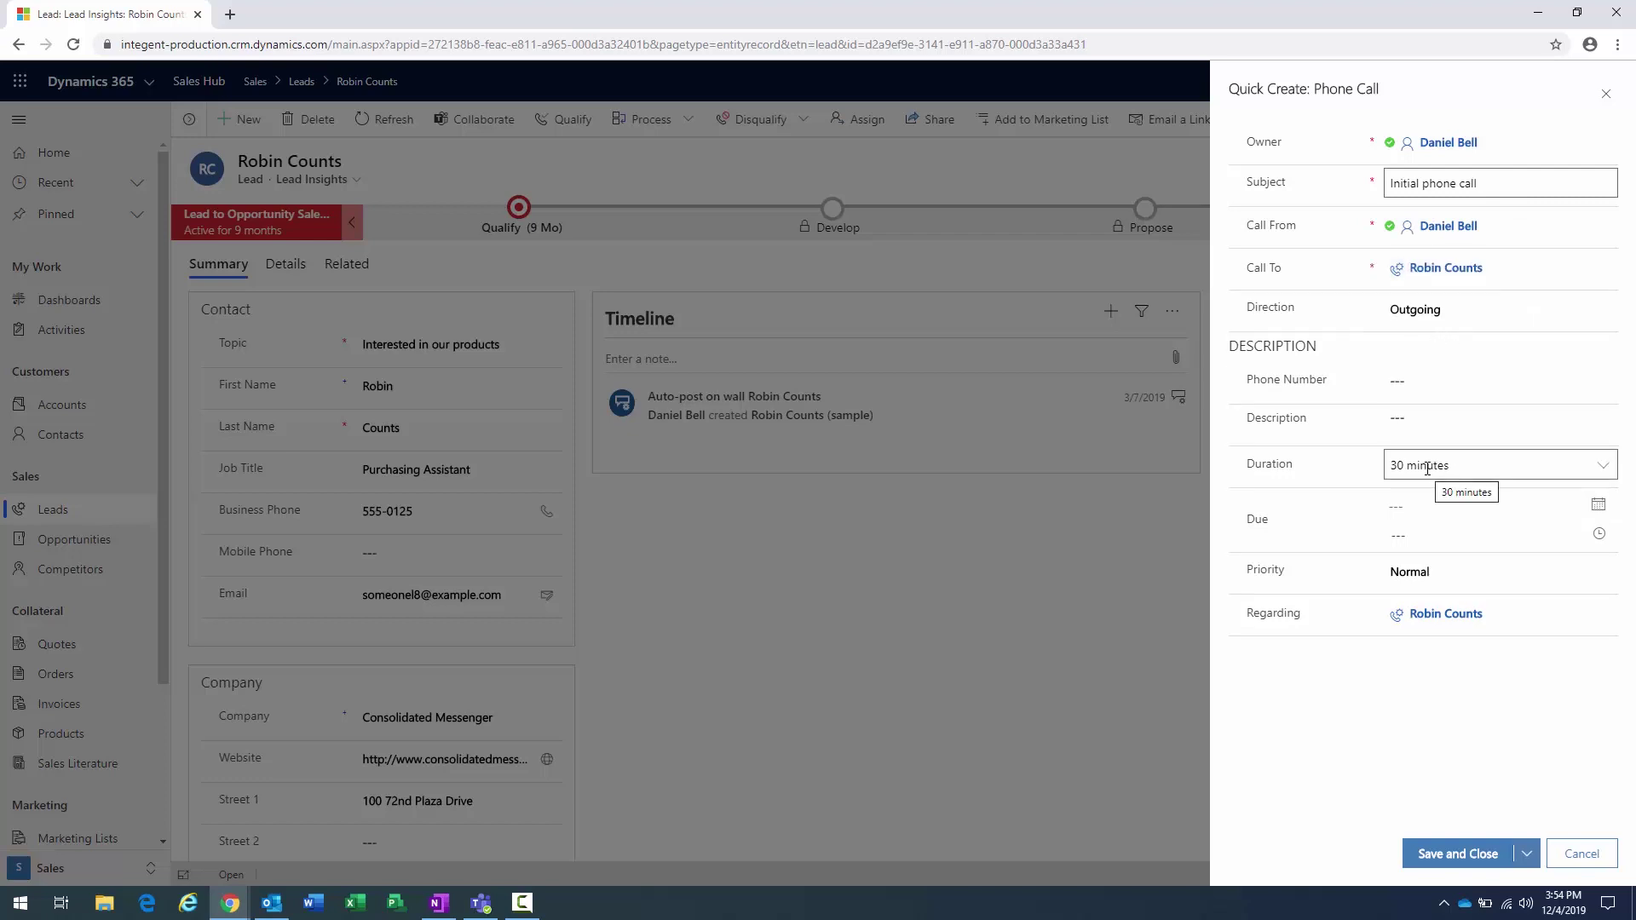
pyautogui.click(1598, 505)
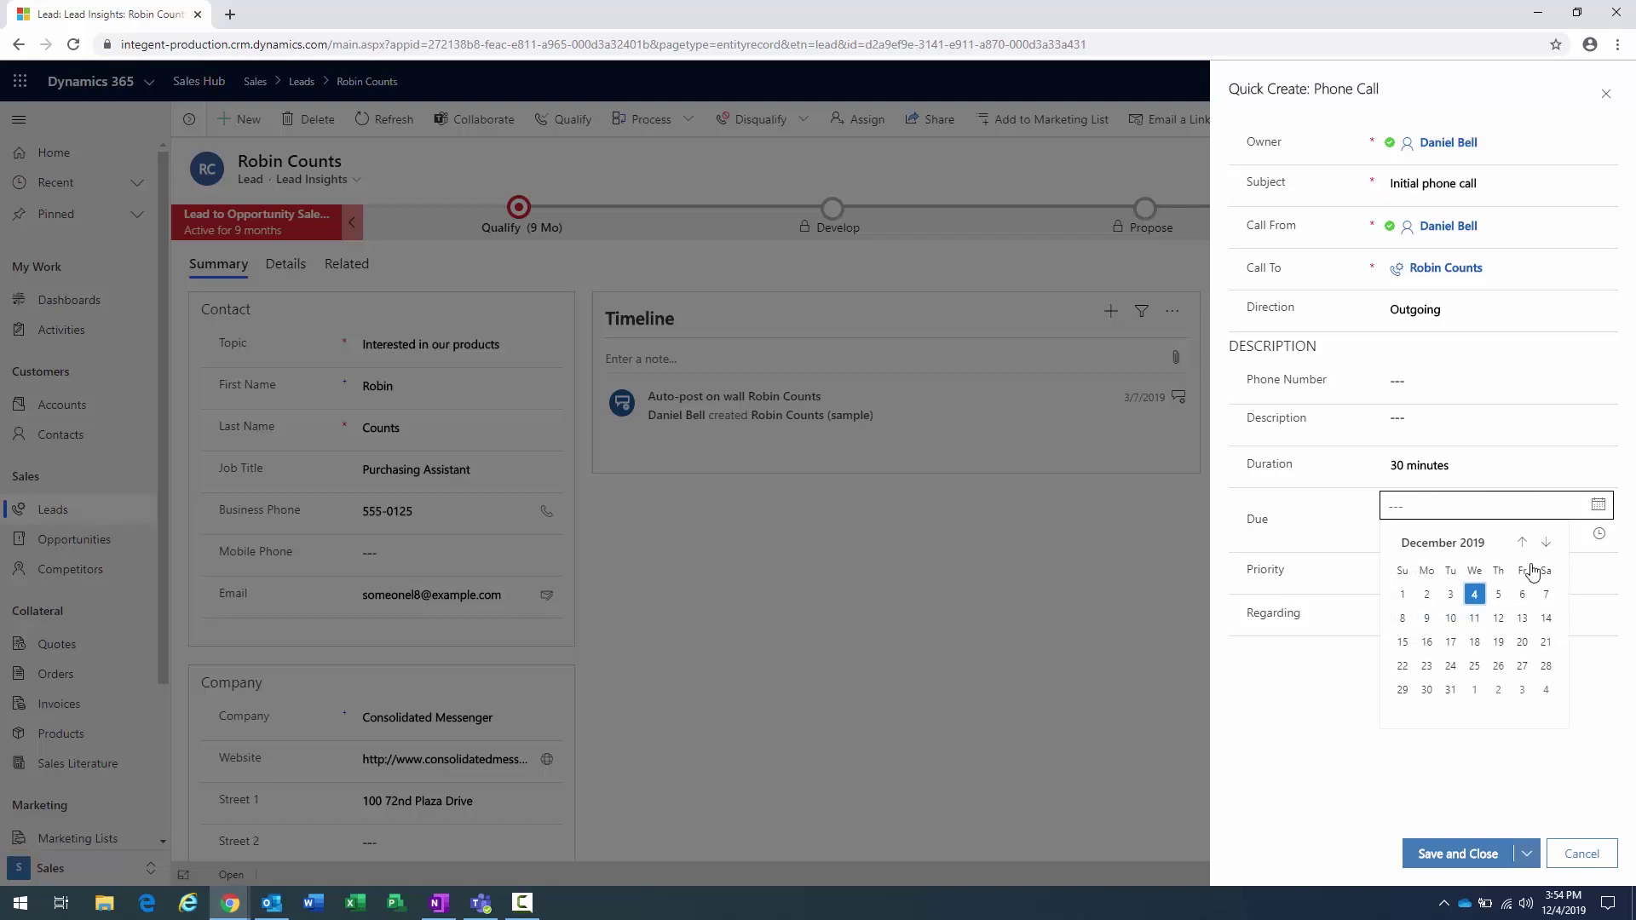
pyautogui.click(1499, 595)
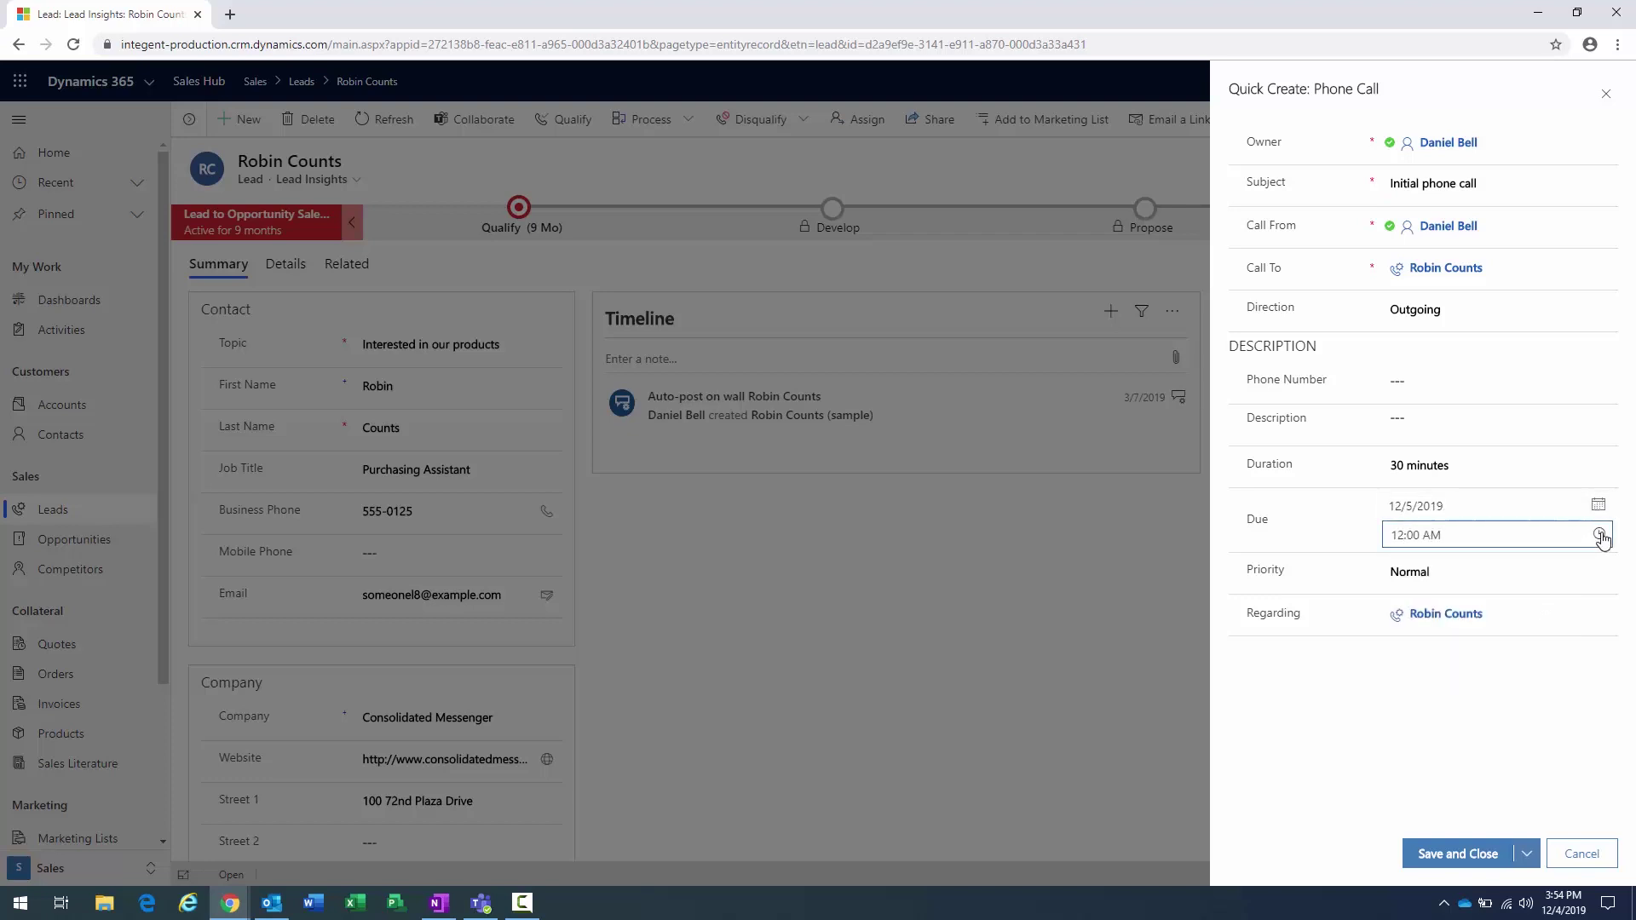
pyautogui.click(1599, 533)
pyautogui.scroll(-7, 1606, 599)
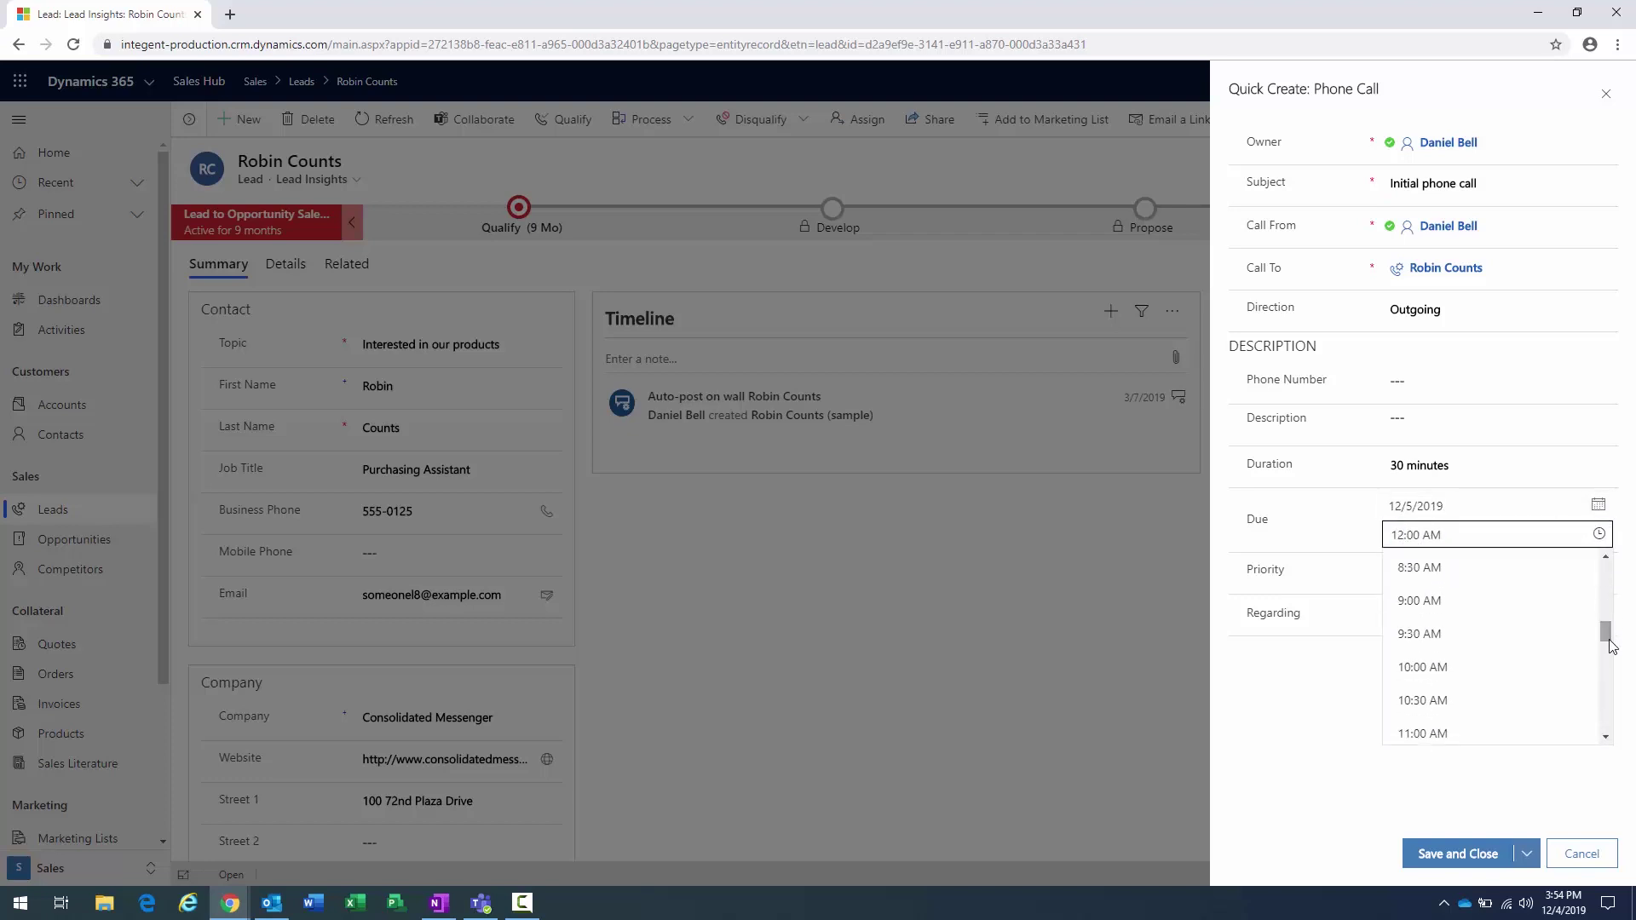
pyautogui.click(1547, 668)
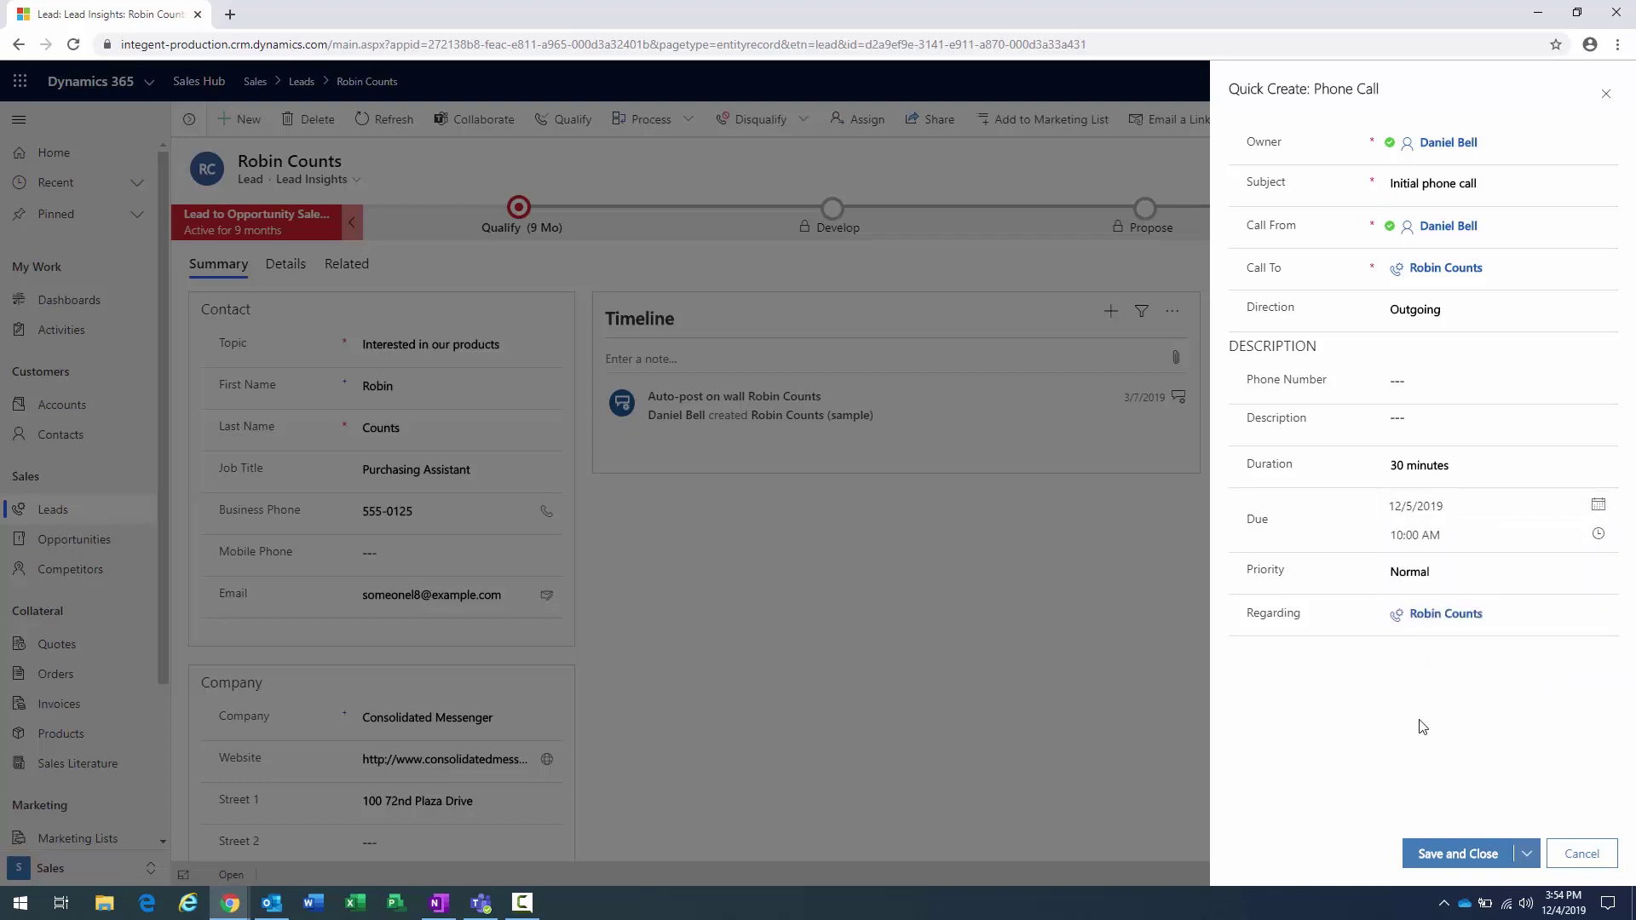
pyautogui.click(1451, 855)
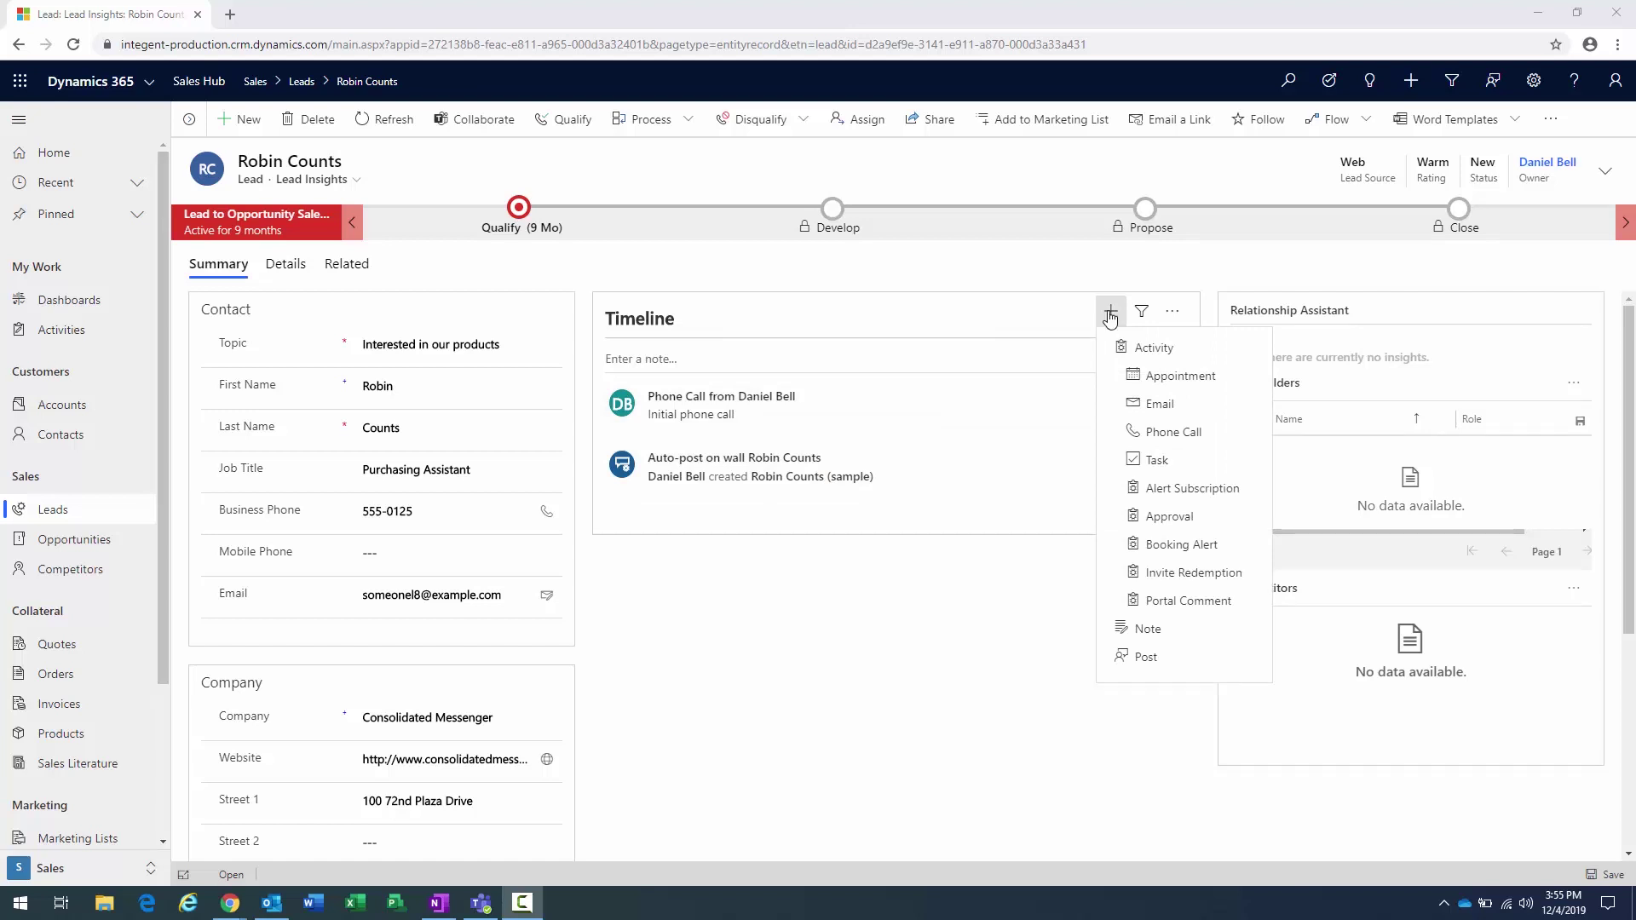
# Step: Post a timeline question asking whether anyone has worked with this lead in the past
pyautogui.click(1146, 661)
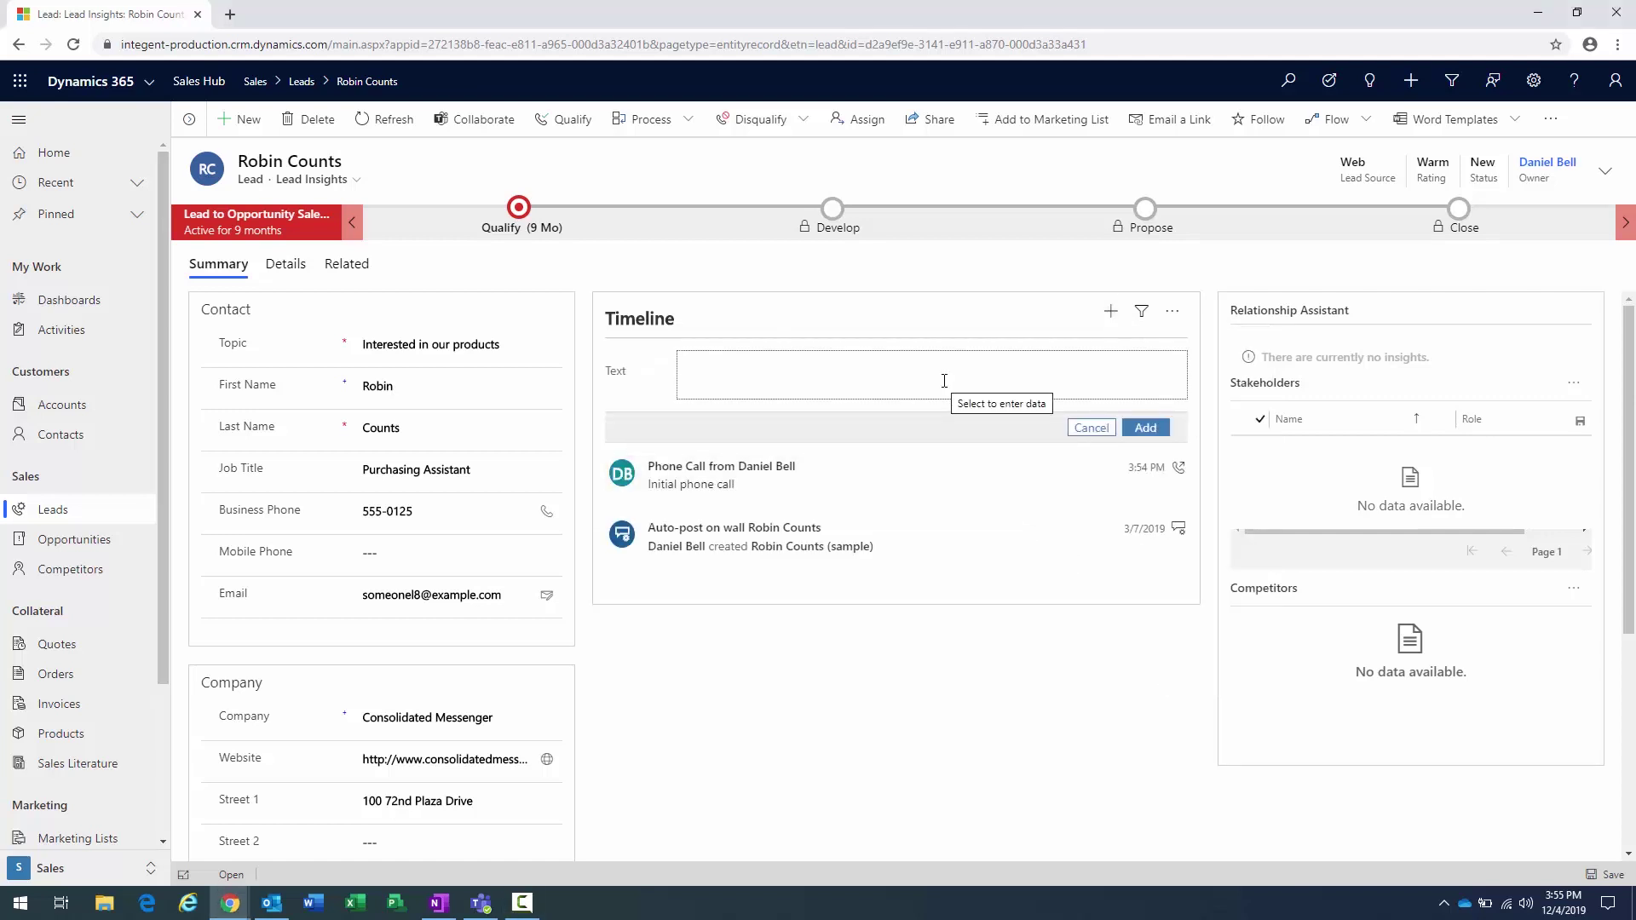
pyautogui.write('Has anyo')
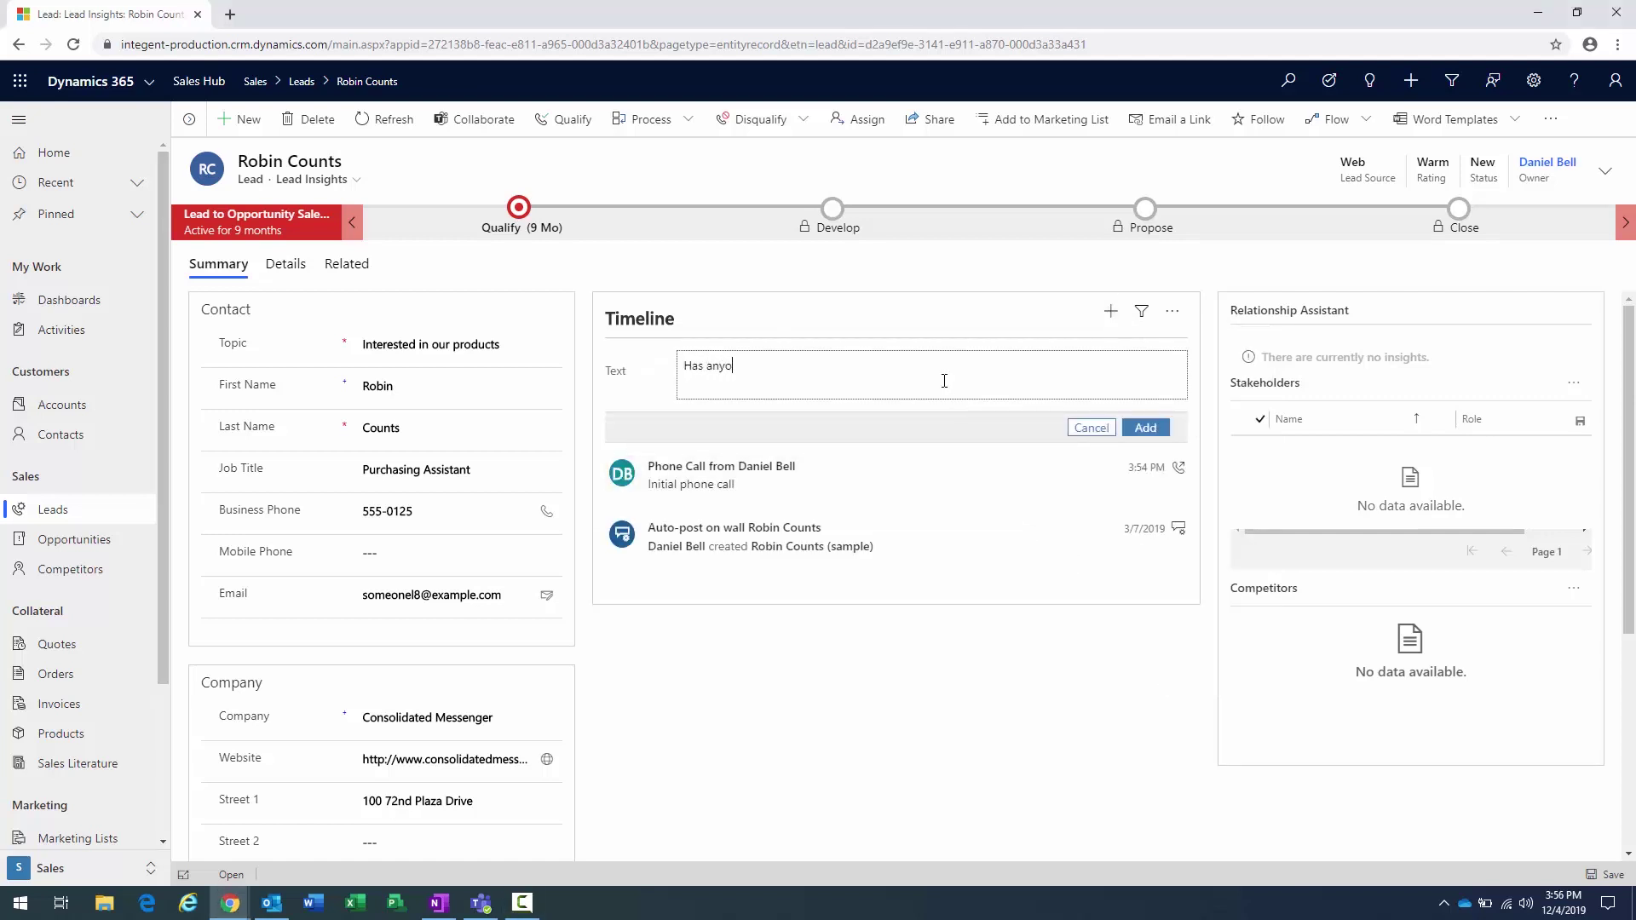
pyautogui.write('ne worked with Robin in the pas?t?')
pyautogui.click(1146, 428)
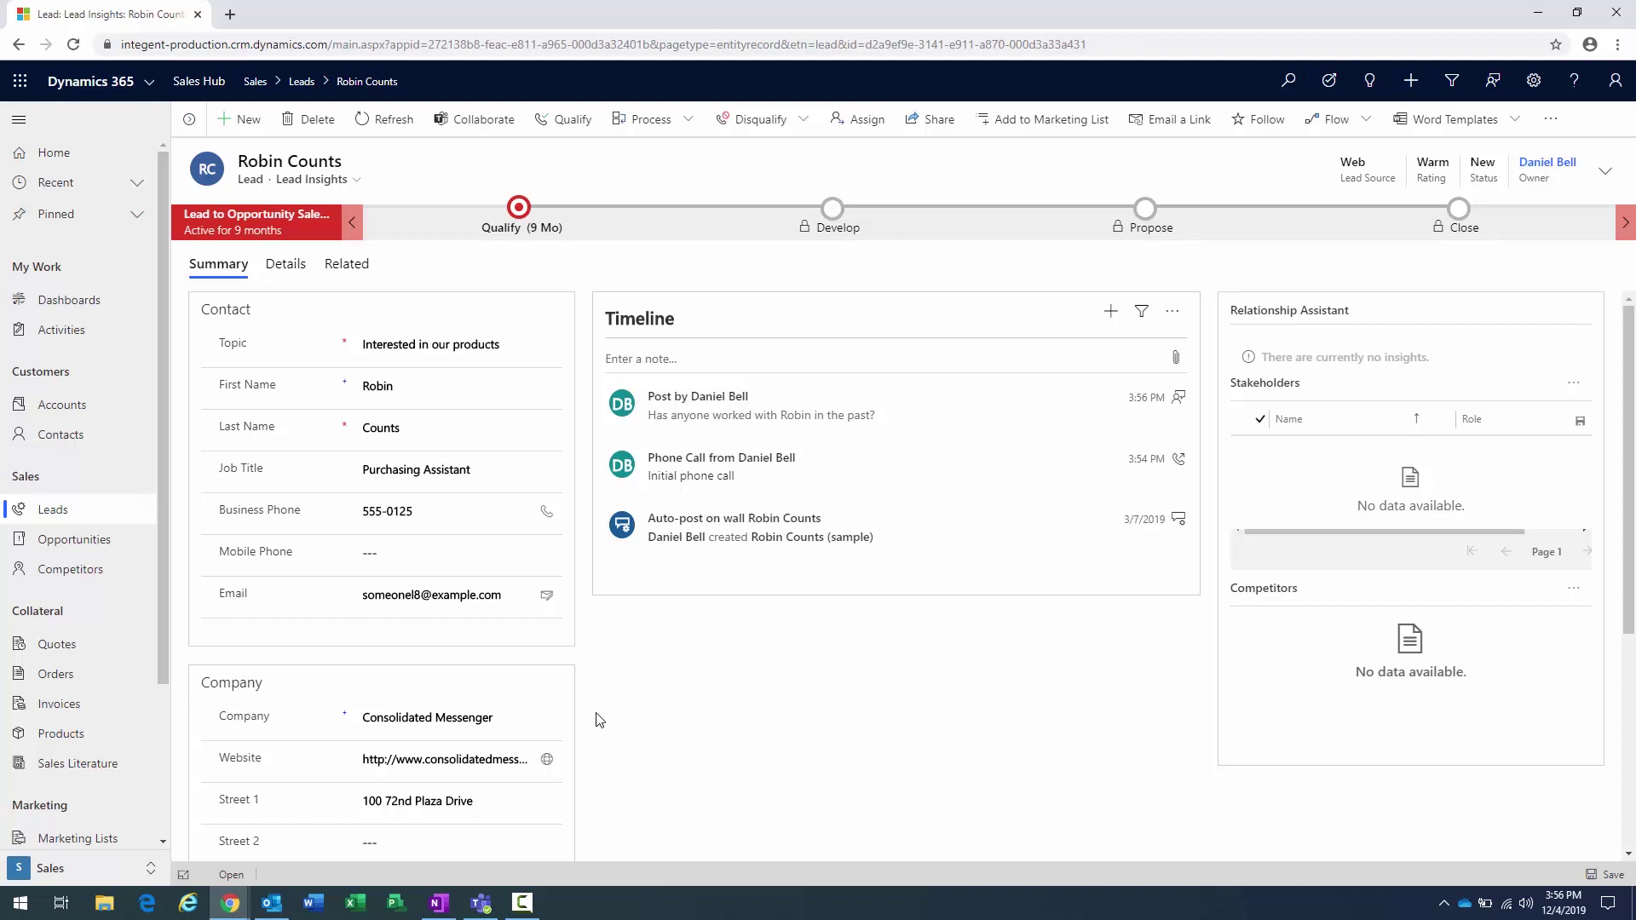
# Step: Set Qualify fields: Purchase Timeframe This Quarter, Estimated Budget 50000, Purchase Process Committee
pyautogui.click(525, 210)
pyautogui.click(713, 388)
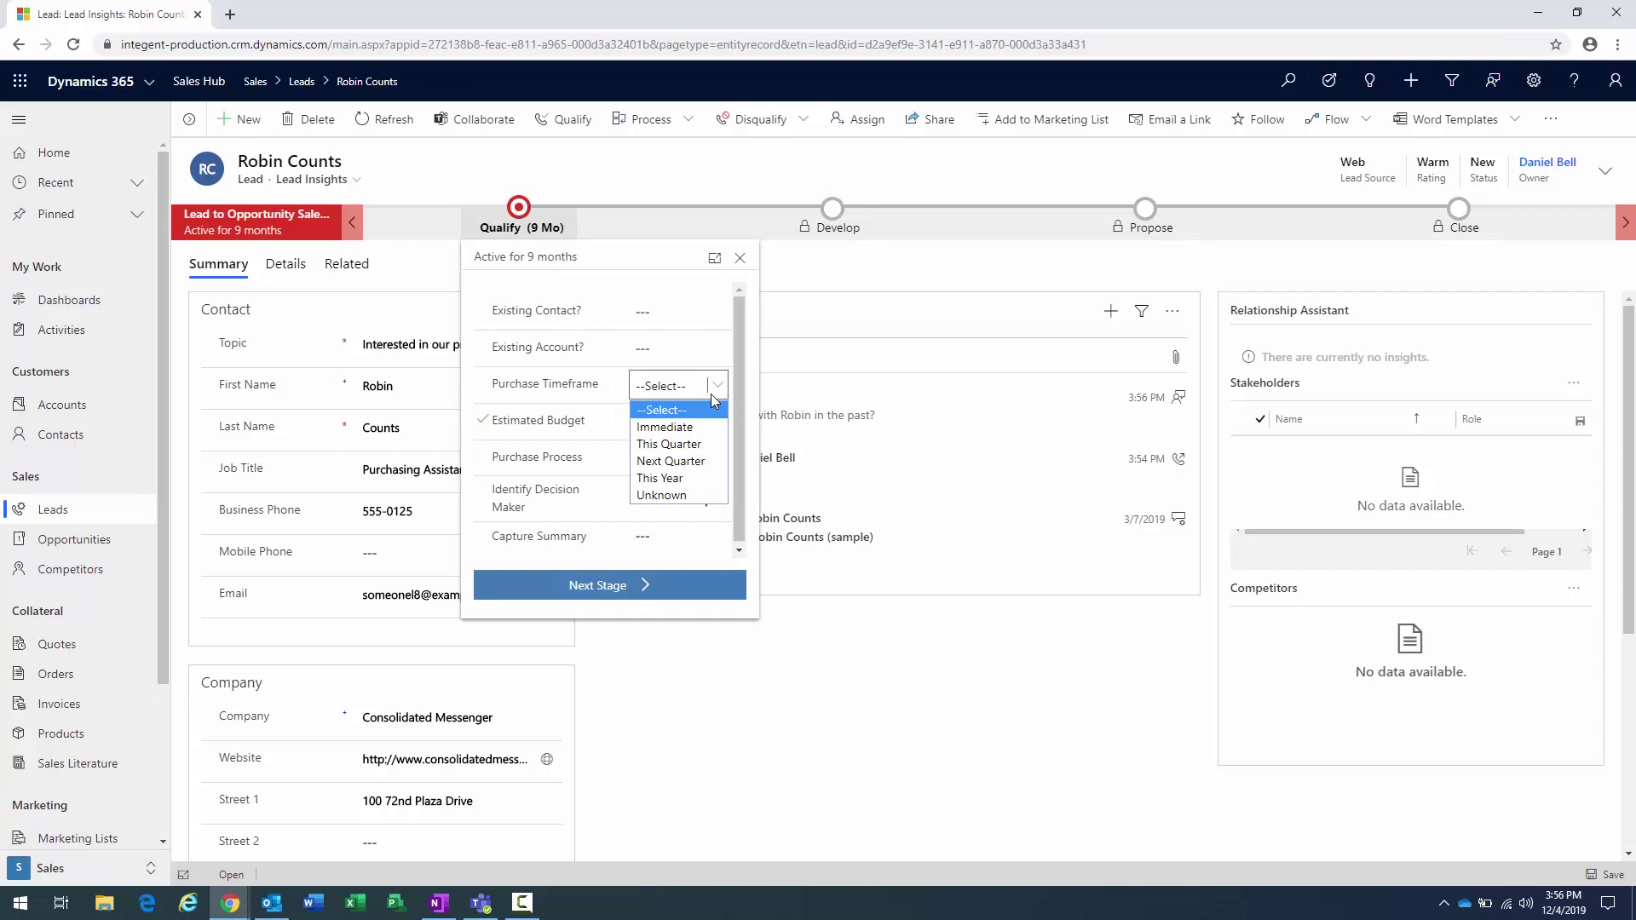
pyautogui.click(669, 443)
pyautogui.click(684, 431)
pyautogui.press('BackSpace')
pyautogui.press('BackSpace')
pyautogui.press('BackSpace')
pyautogui.press('BackSpace')
pyautogui.press('BackSpace')
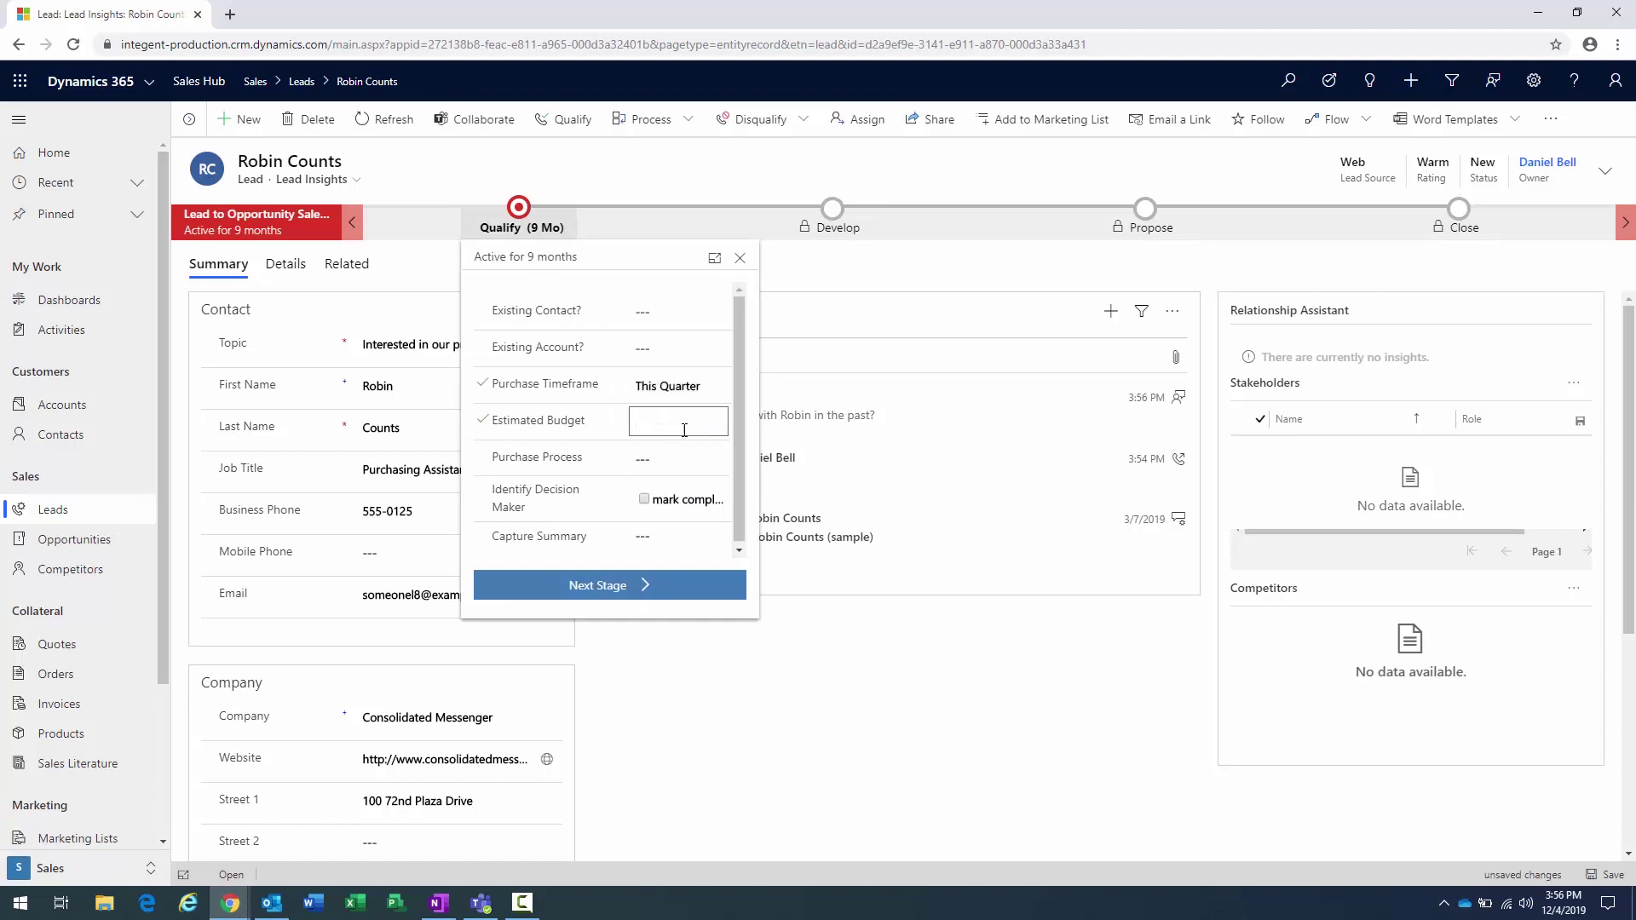
pyautogui.write('50000')
pyautogui.click(681, 460)
pyautogui.click(690, 464)
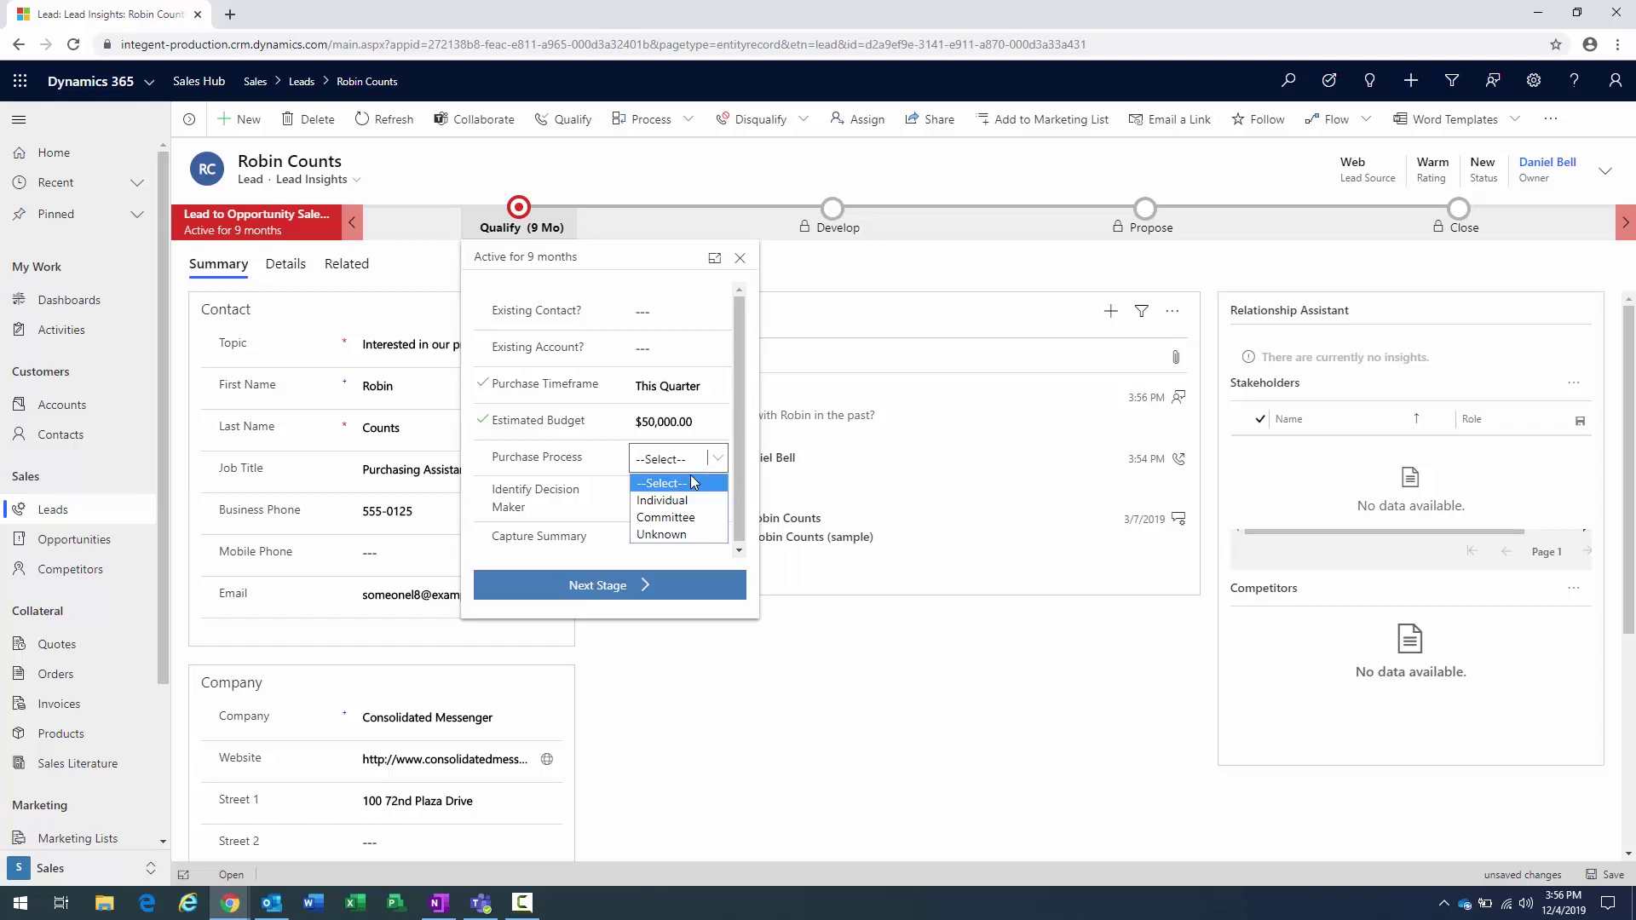
pyautogui.click(689, 518)
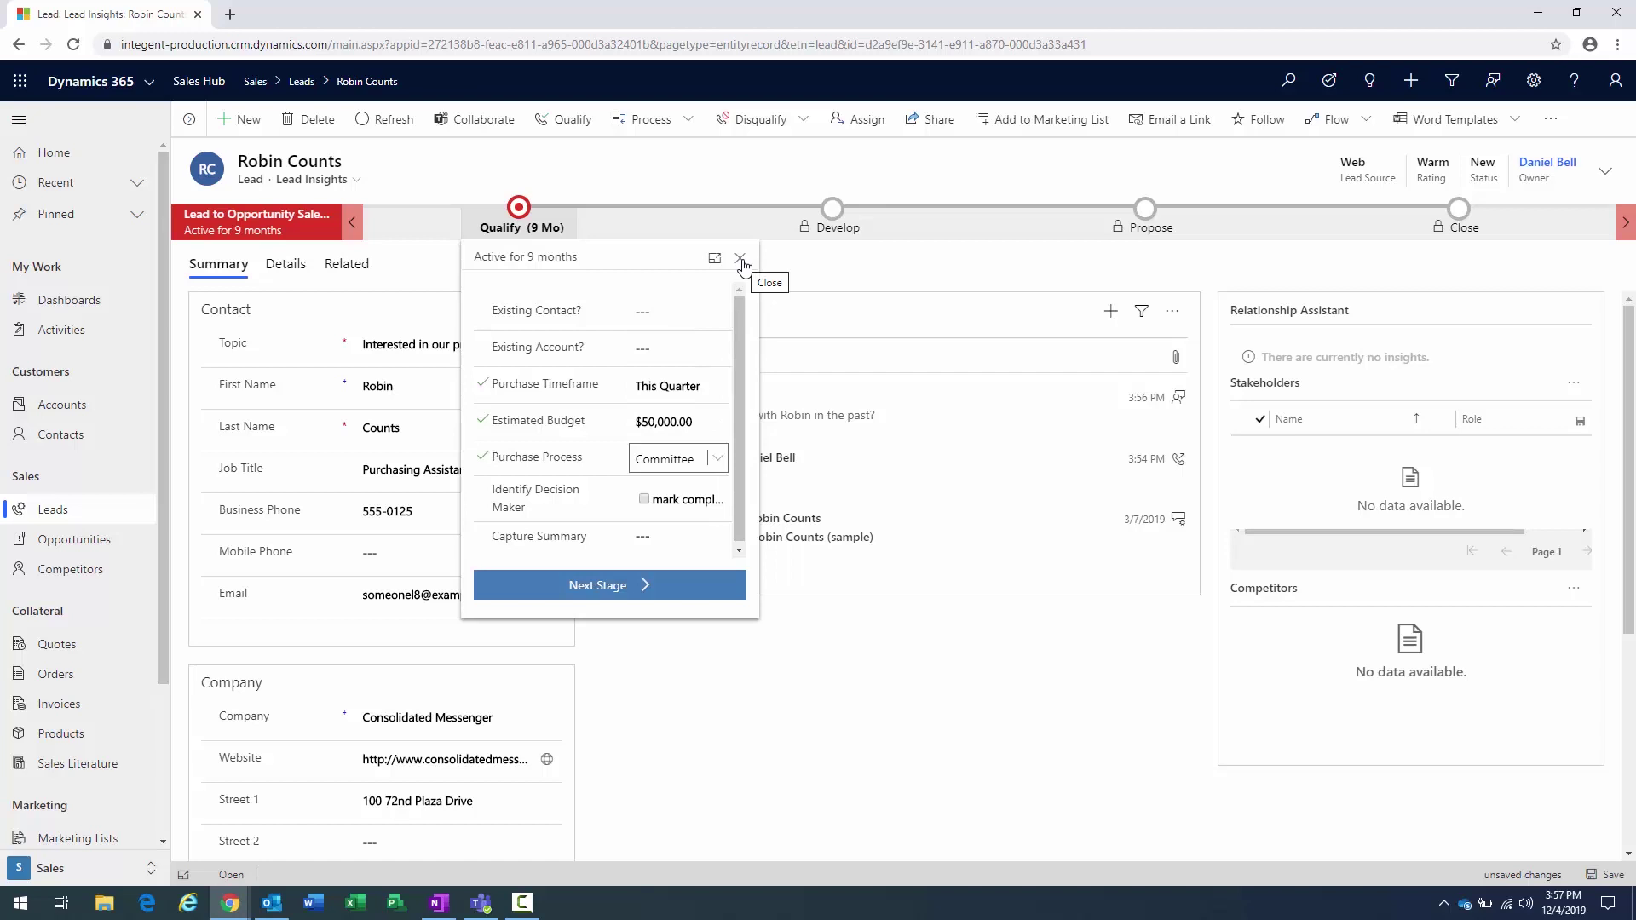
pyautogui.click(740, 260)
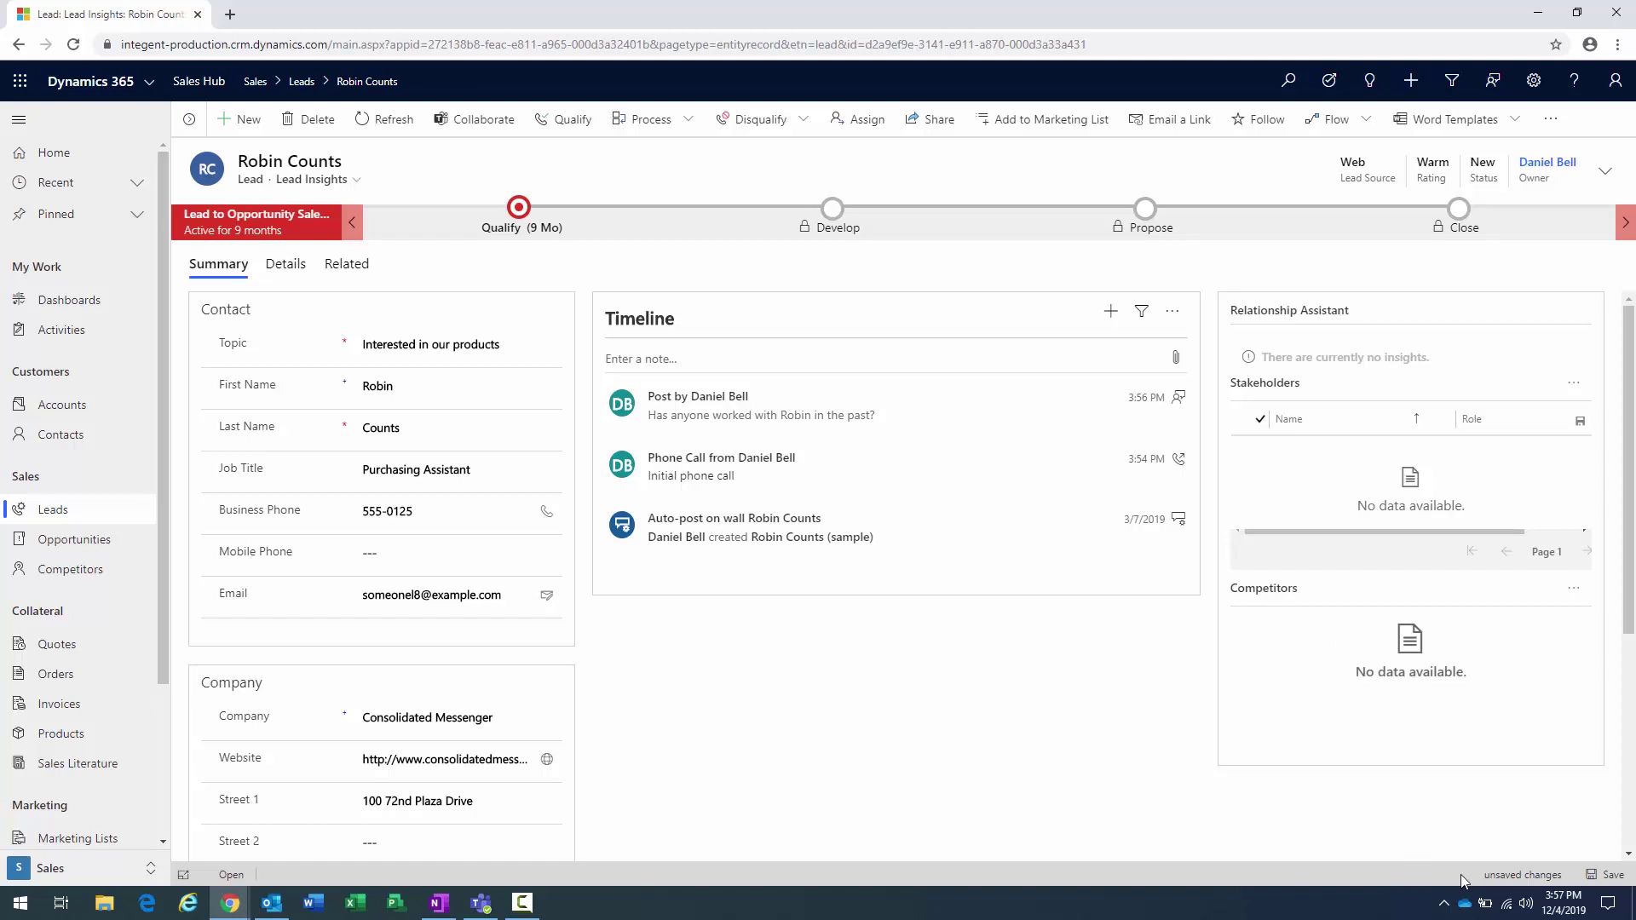
# Step: Create and save a timeline appointment with the subject 'Stakeholder meeting'
pyautogui.click(1111, 312)
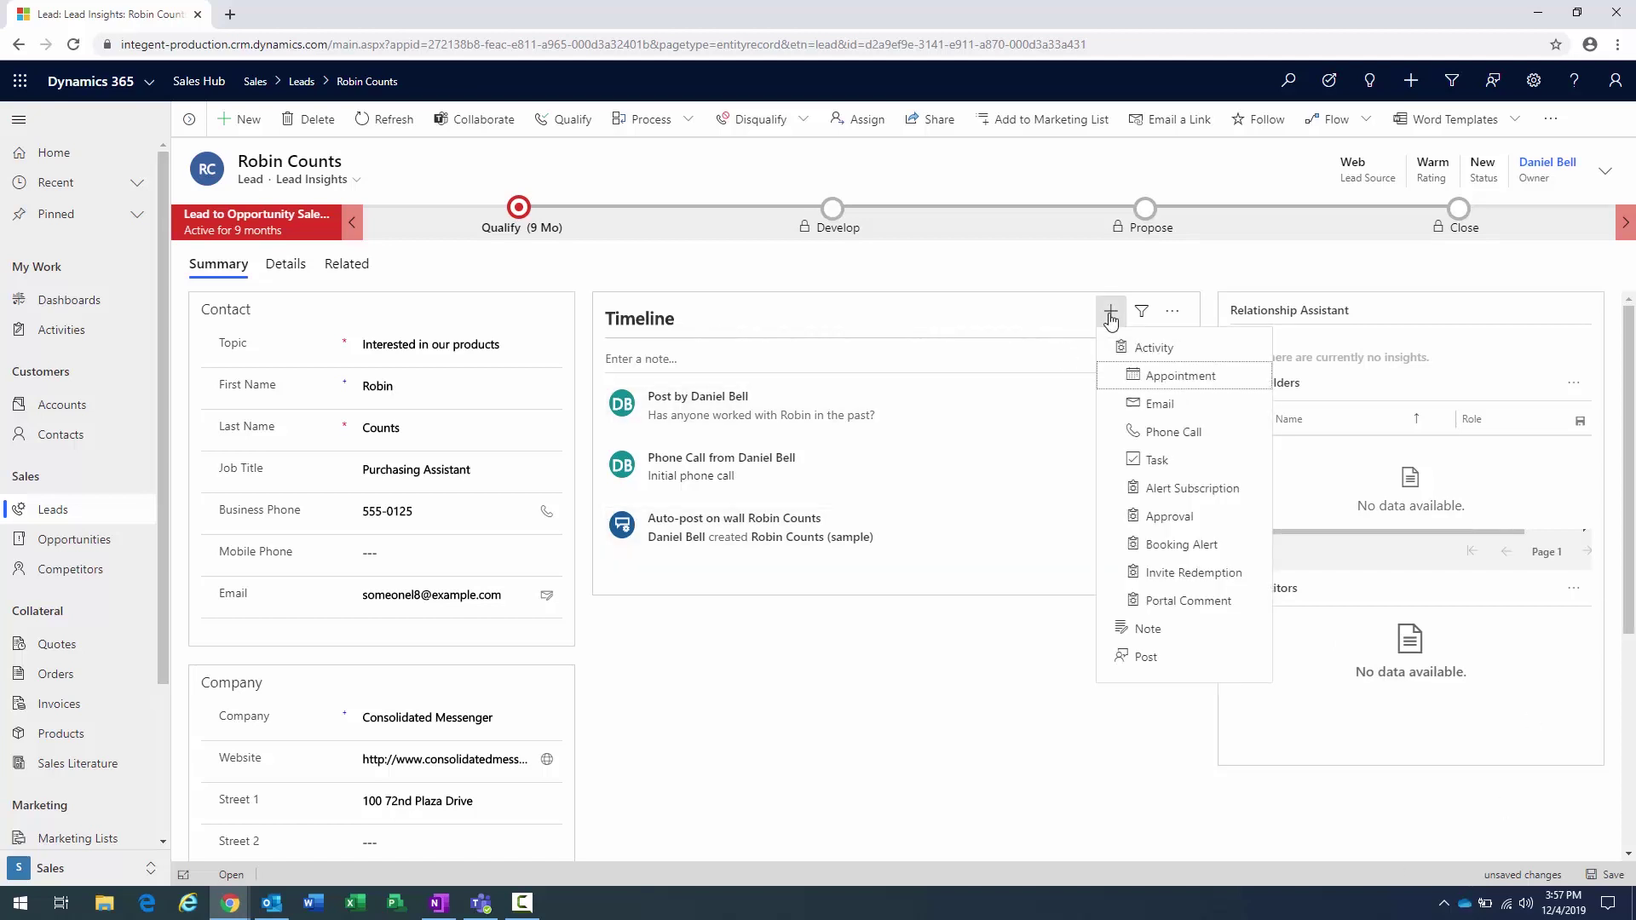
pyautogui.click(1168, 378)
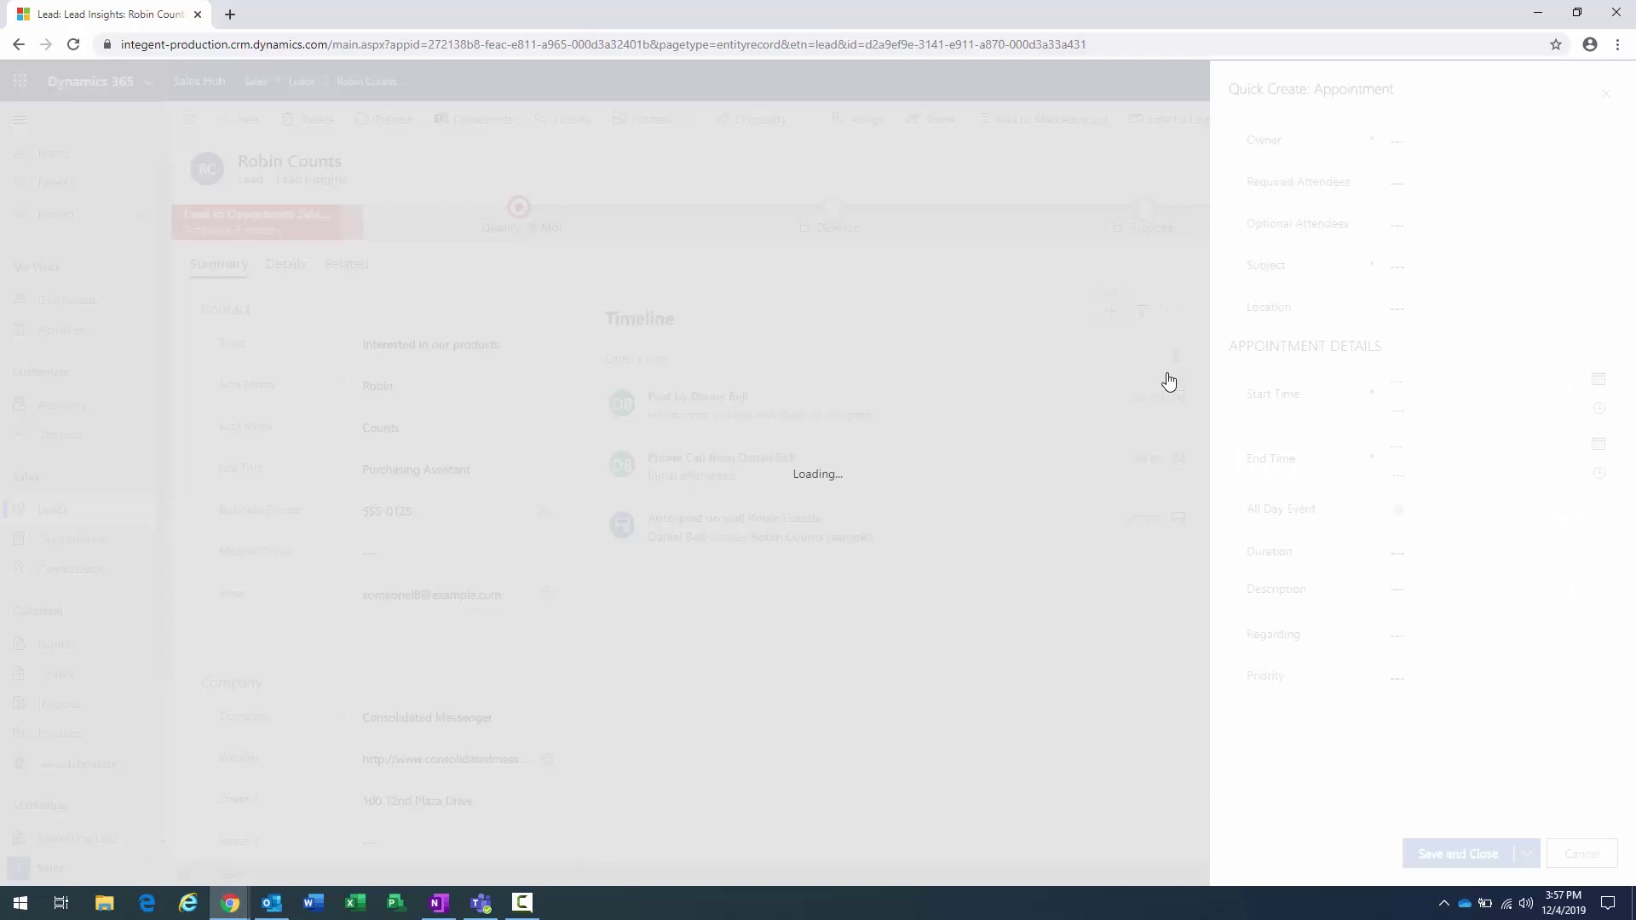
pyautogui.click(1418, 270)
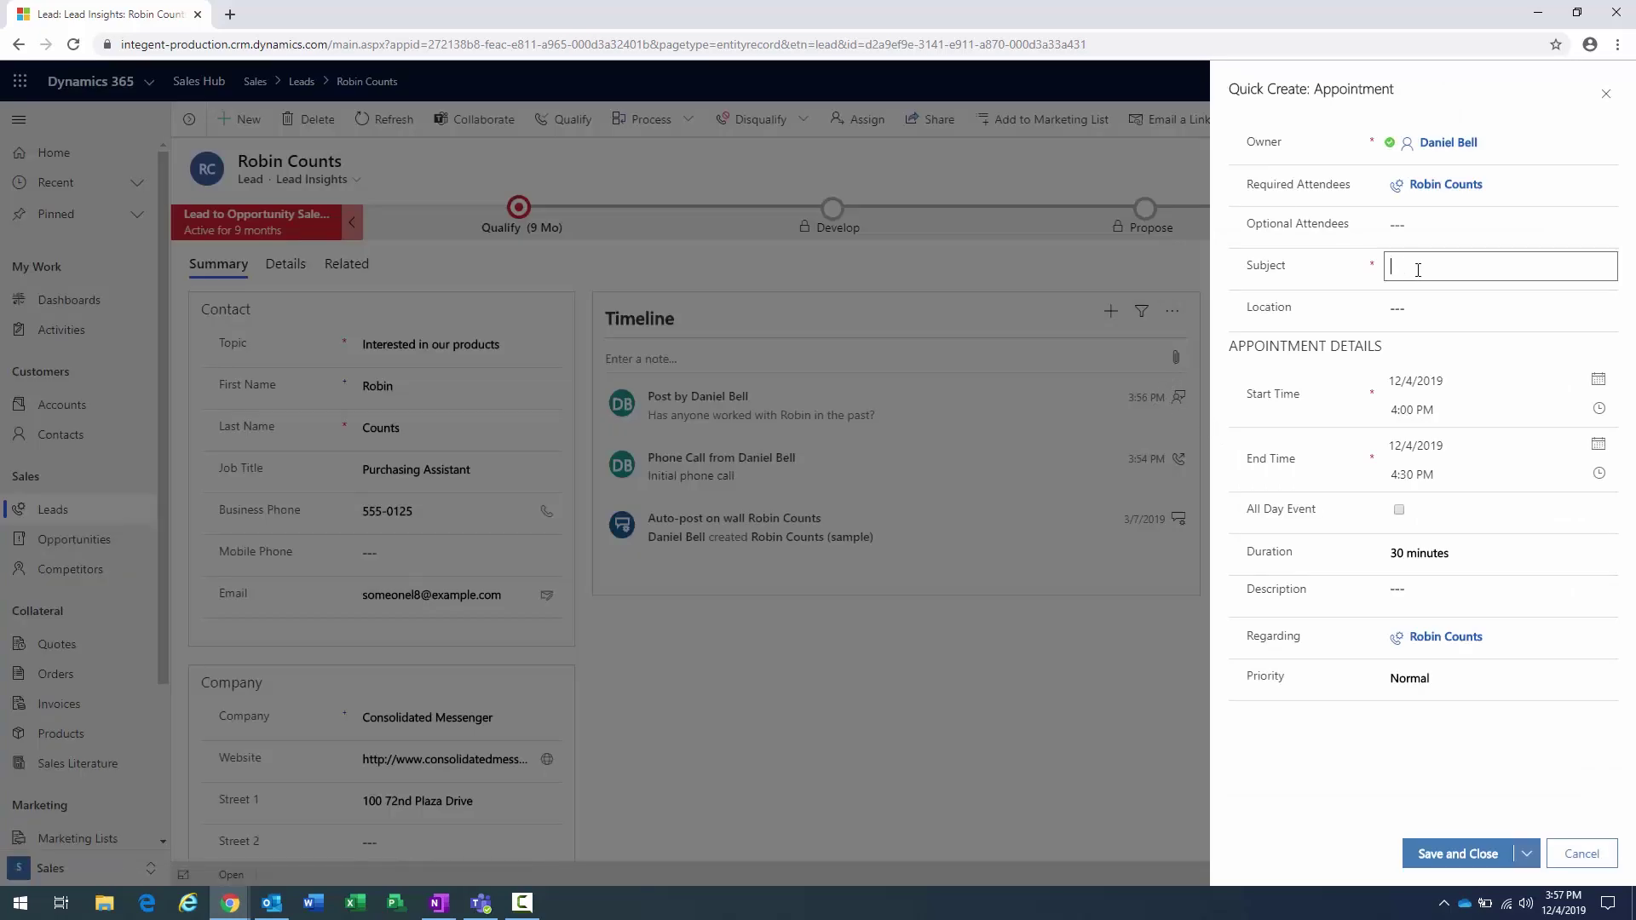
pyautogui.write('Stakeholder meeting')
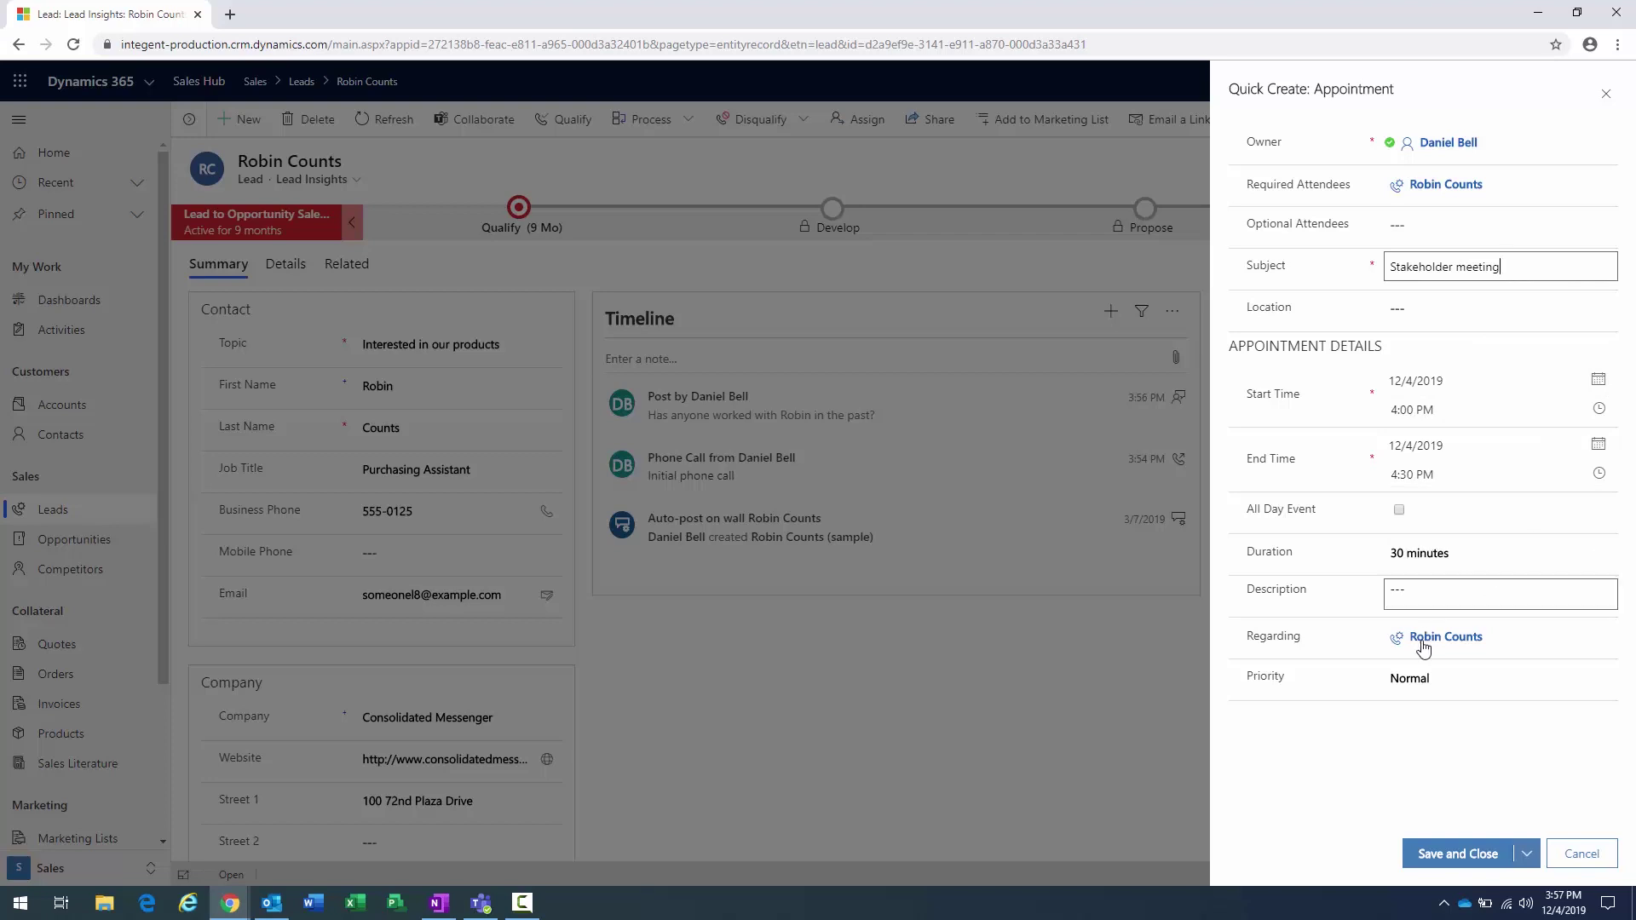
pyautogui.click(1460, 855)
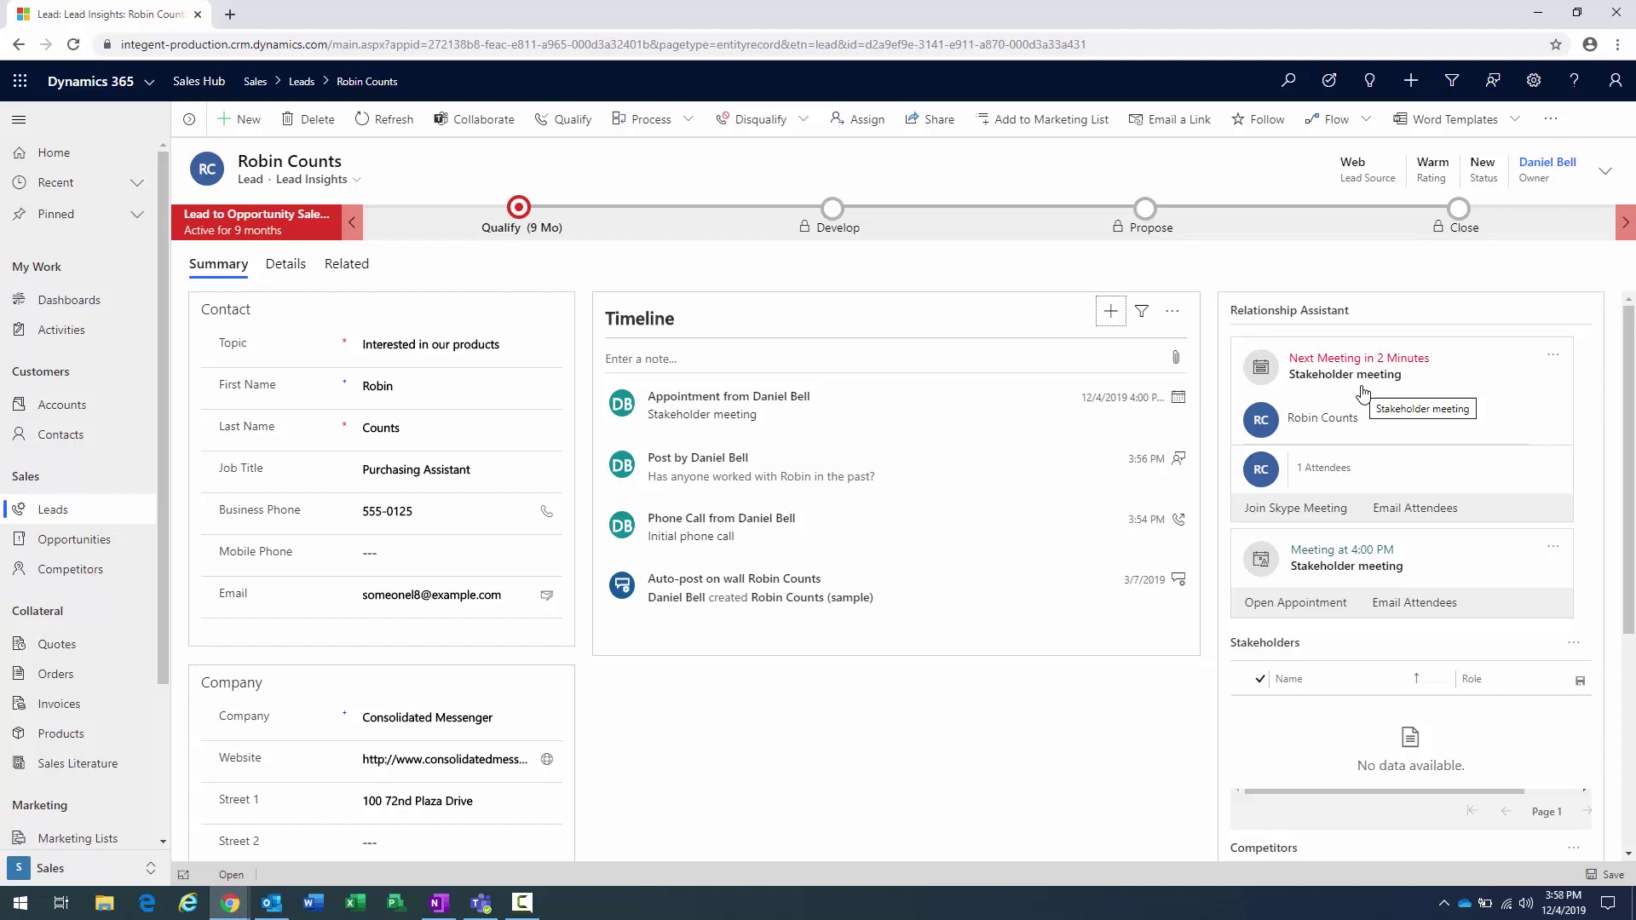
# Step: Open the Stakeholder meeting appointment record to review it, then close it
pyautogui.click(1291, 605)
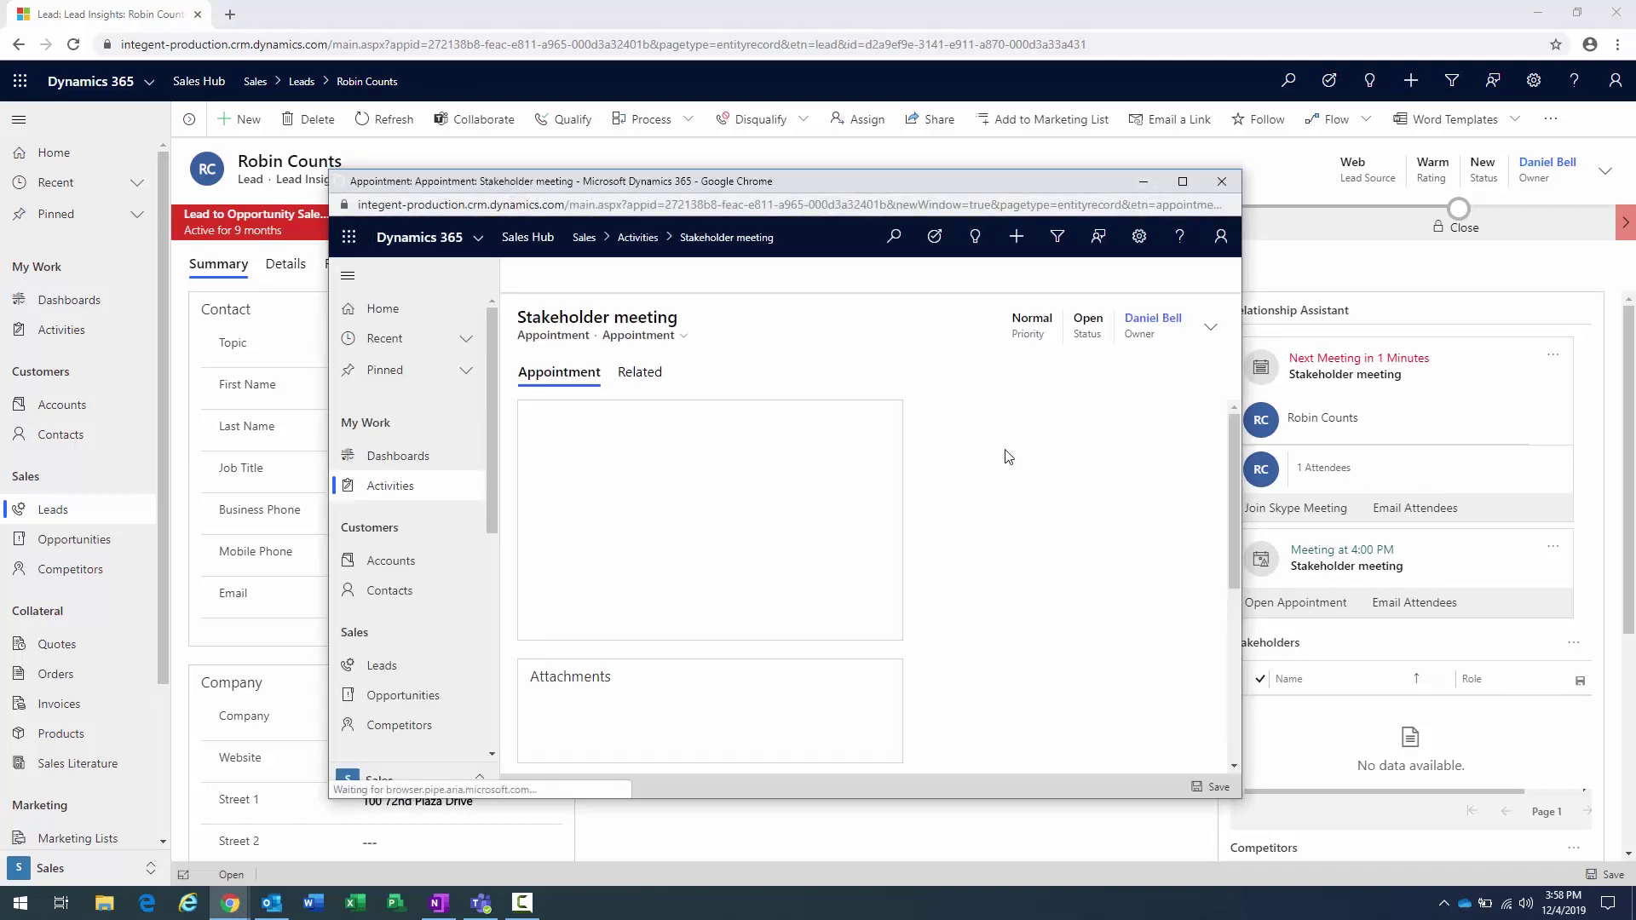
pyautogui.scroll(-3, 1025, 494)
pyautogui.scroll(-5, 1026, 492)
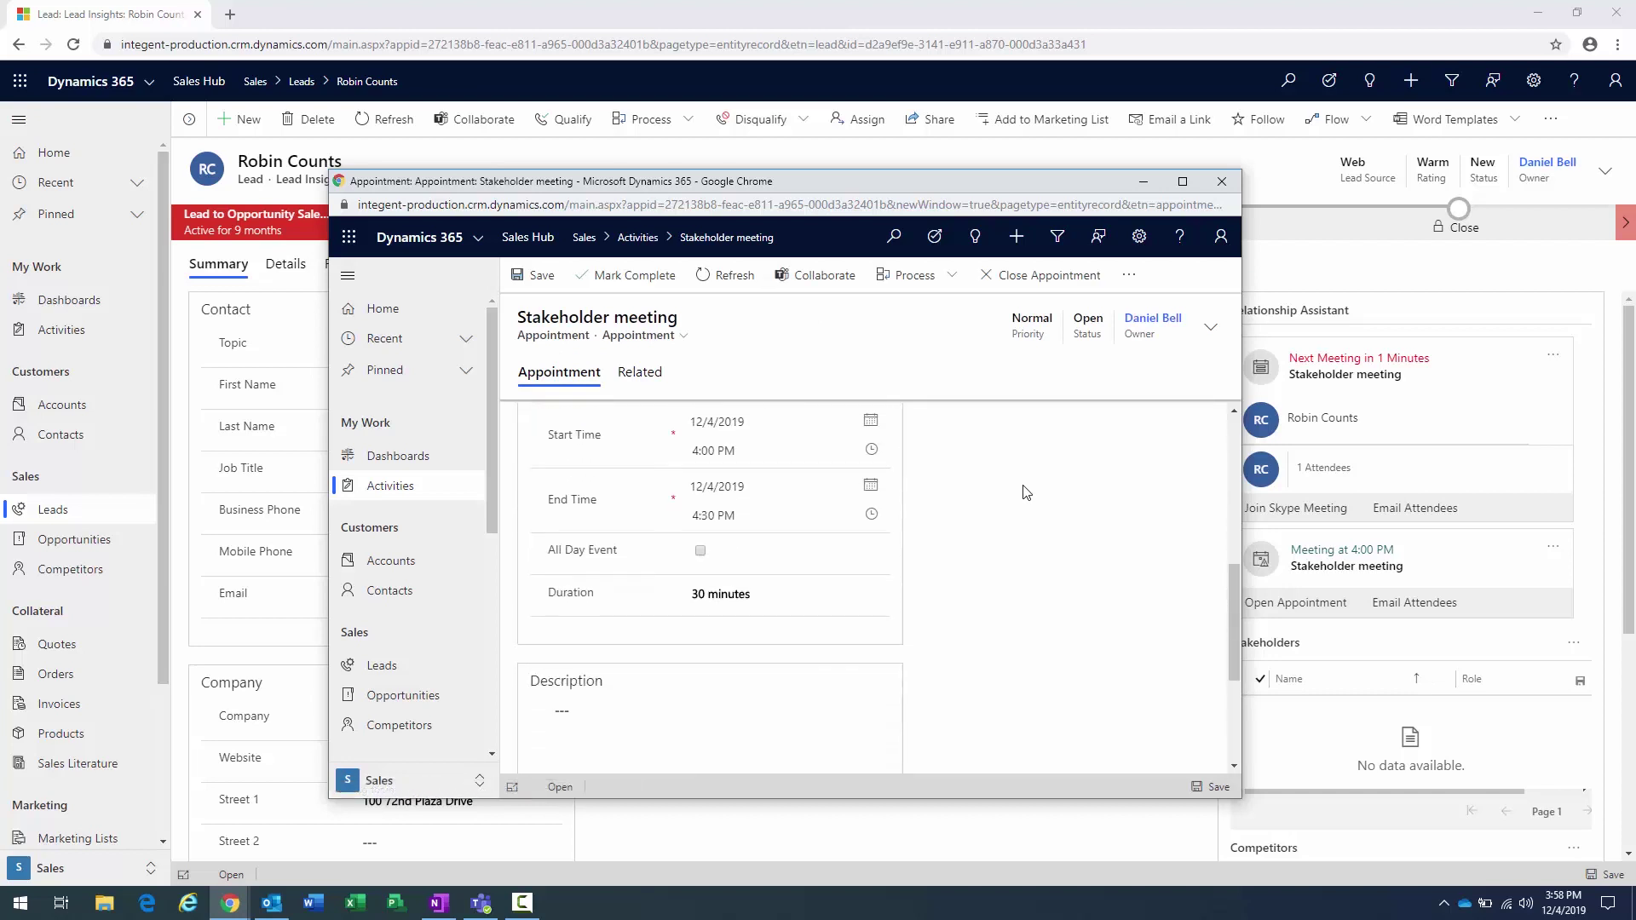
pyautogui.click(1222, 181)
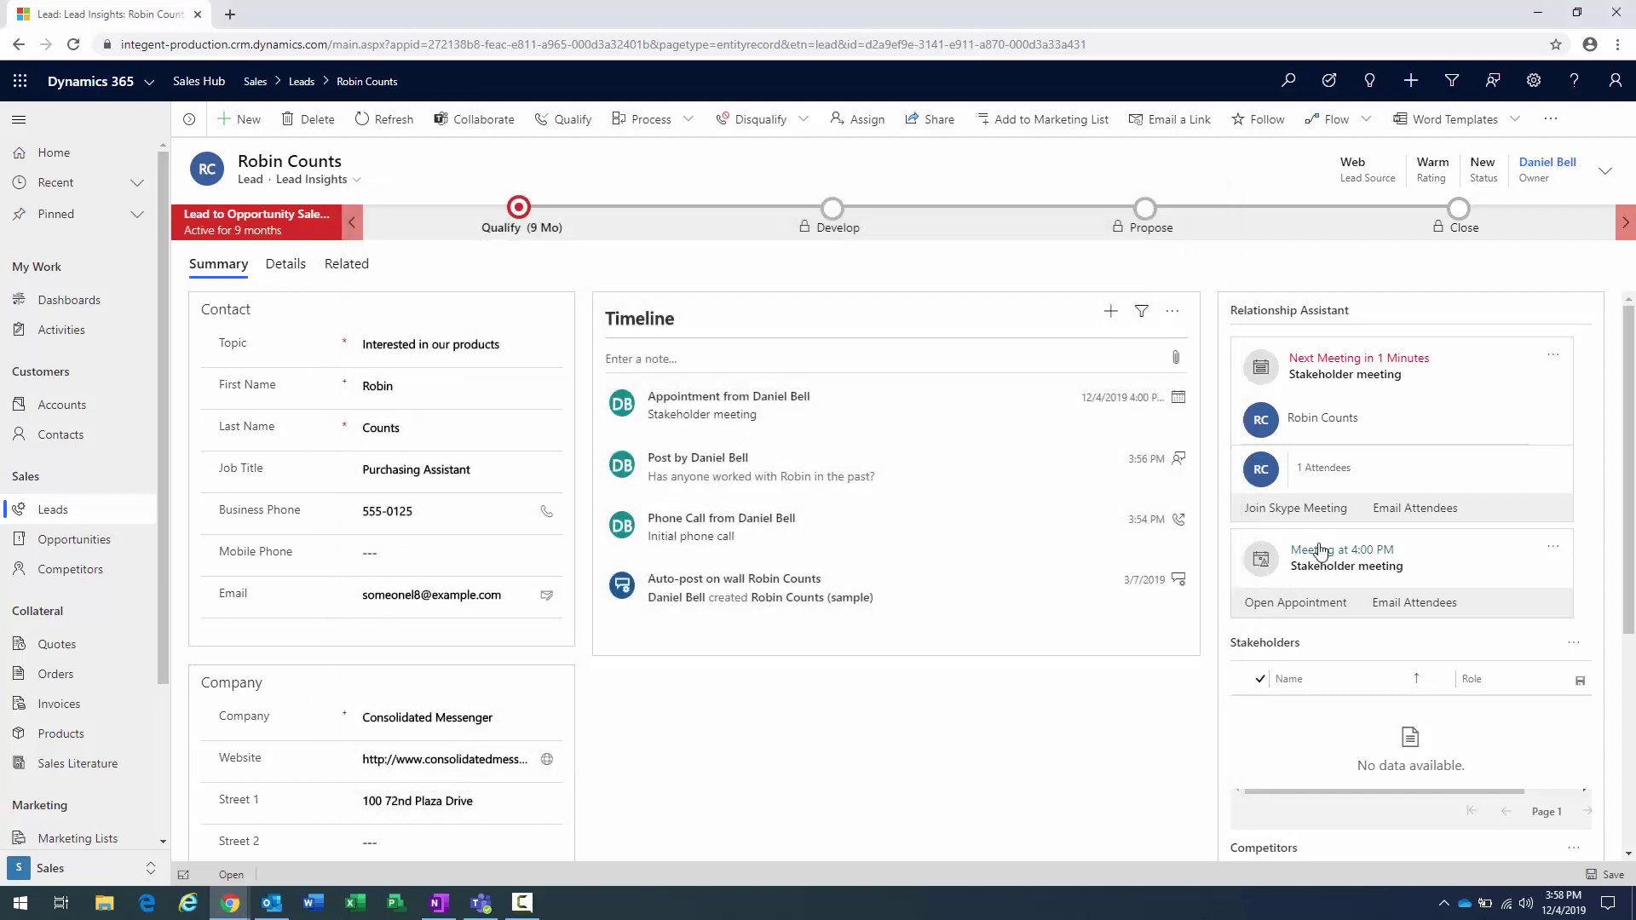
pyautogui.click(1417, 608)
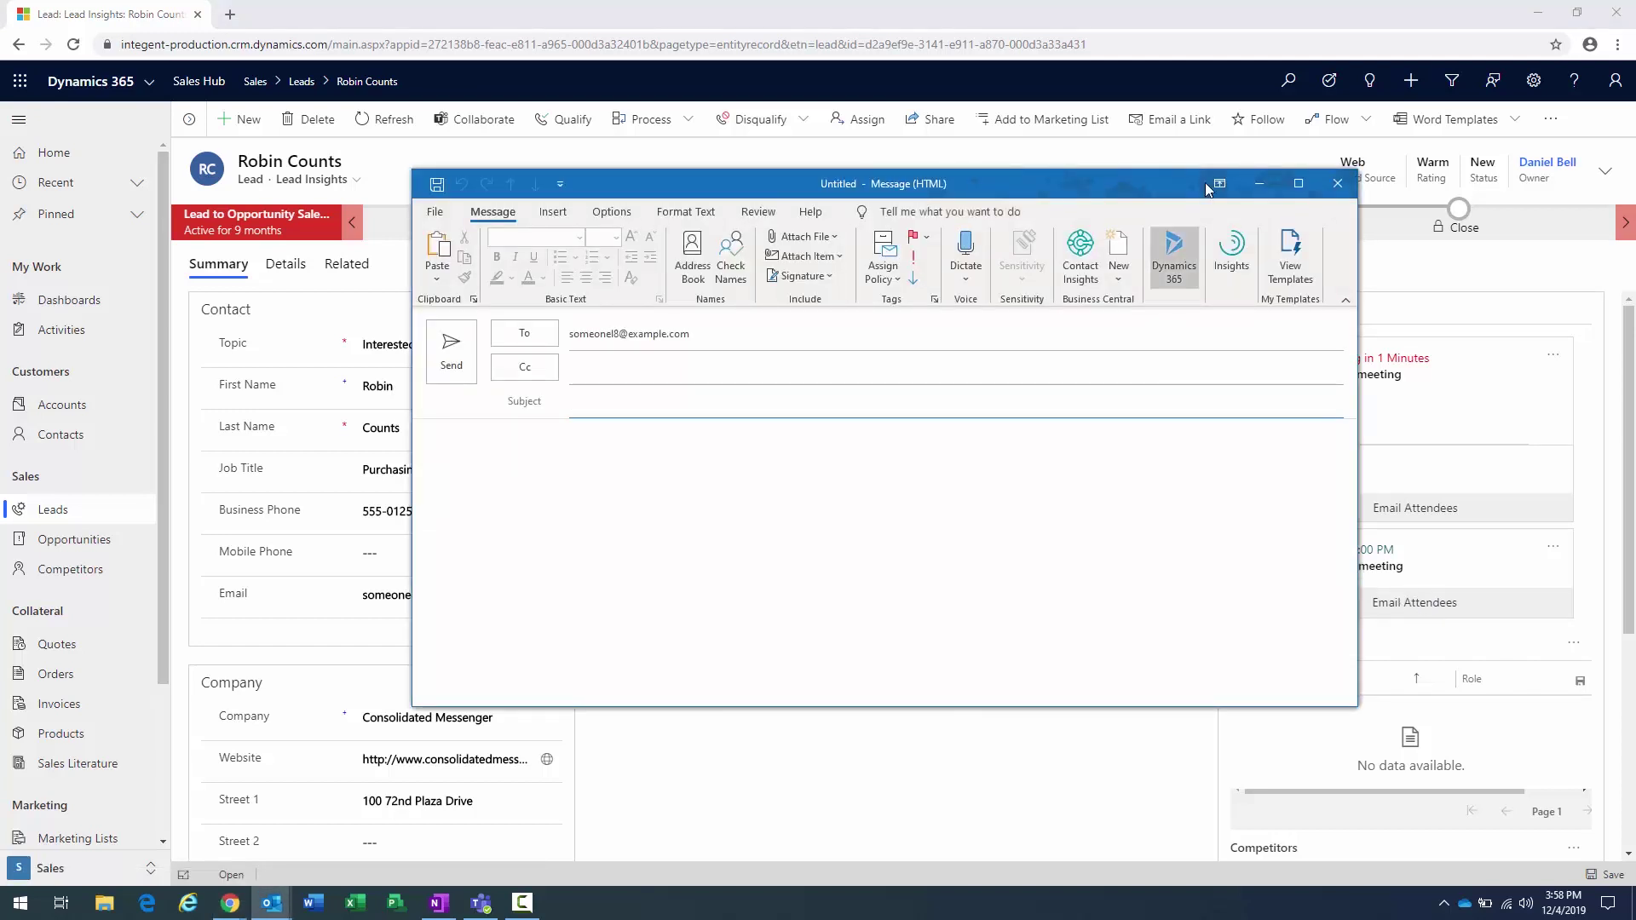
pyautogui.click(1338, 185)
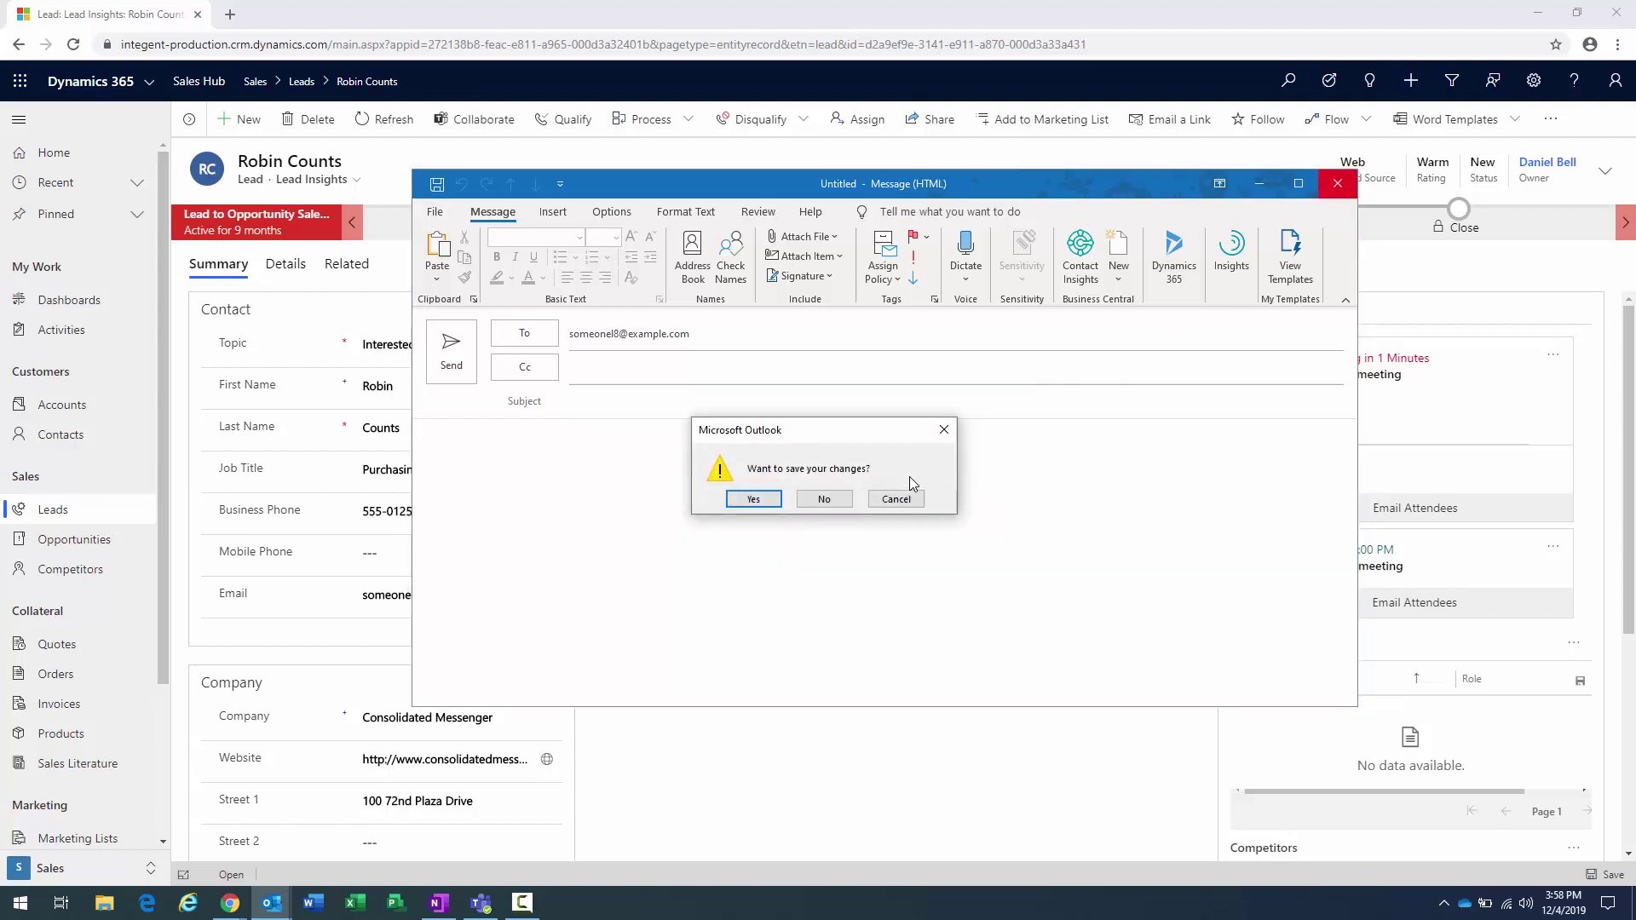
pyautogui.click(824, 499)
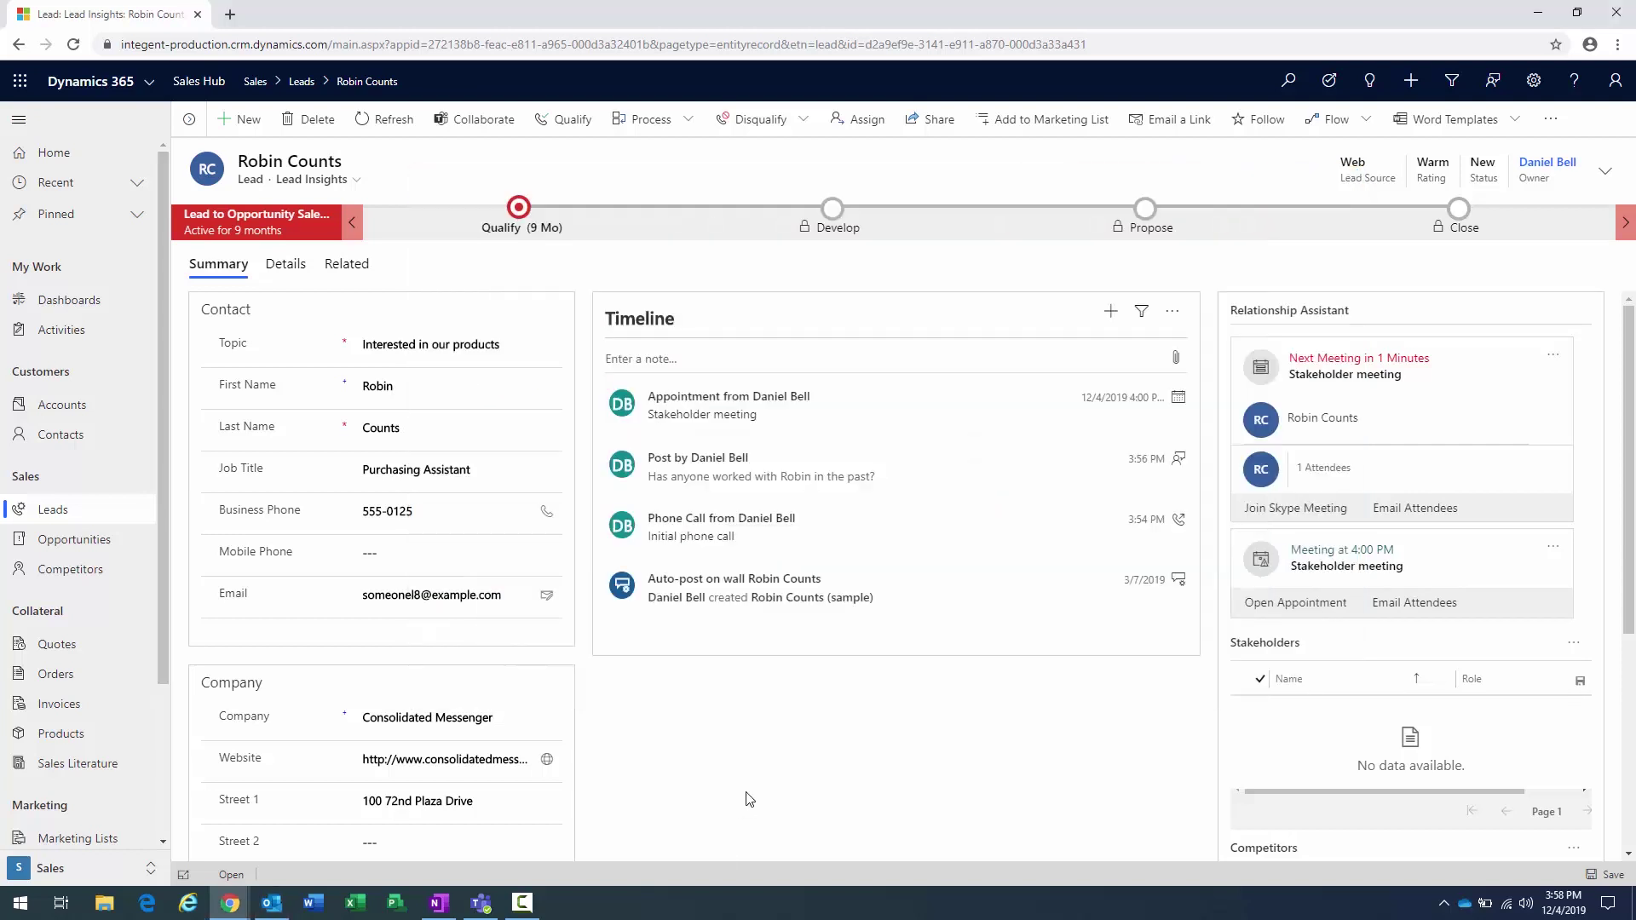